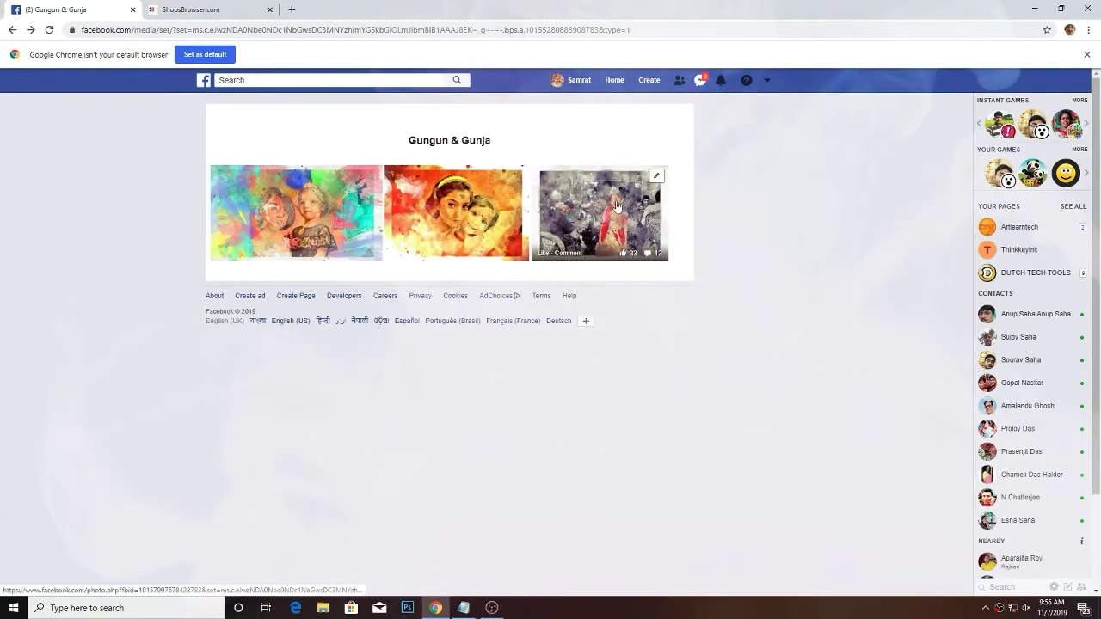
# Open the third album photo and highlight its caption's watercolor action download link.
pyautogui.click(612, 204)
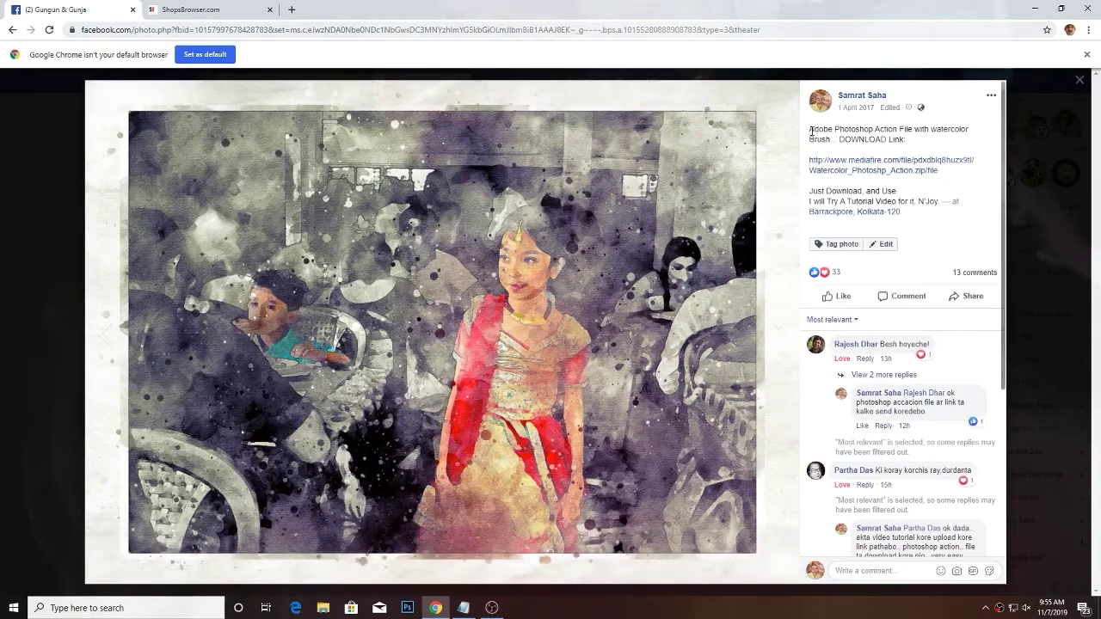
pyautogui.moveTo(809, 130); pyautogui.dragTo(966, 130)
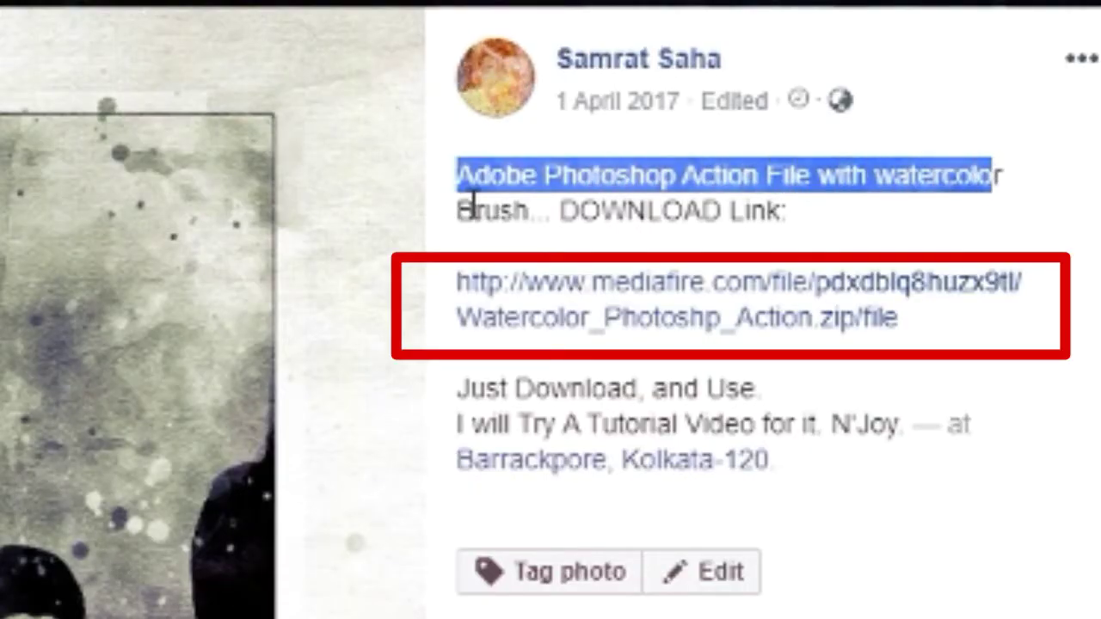
pyautogui.moveTo(471, 199)
pyautogui.mouseDown()
pyautogui.moveTo(723, 211)
pyautogui.moveTo(810, 246)
pyautogui.mouseUp()
pyautogui.click(713, 251)
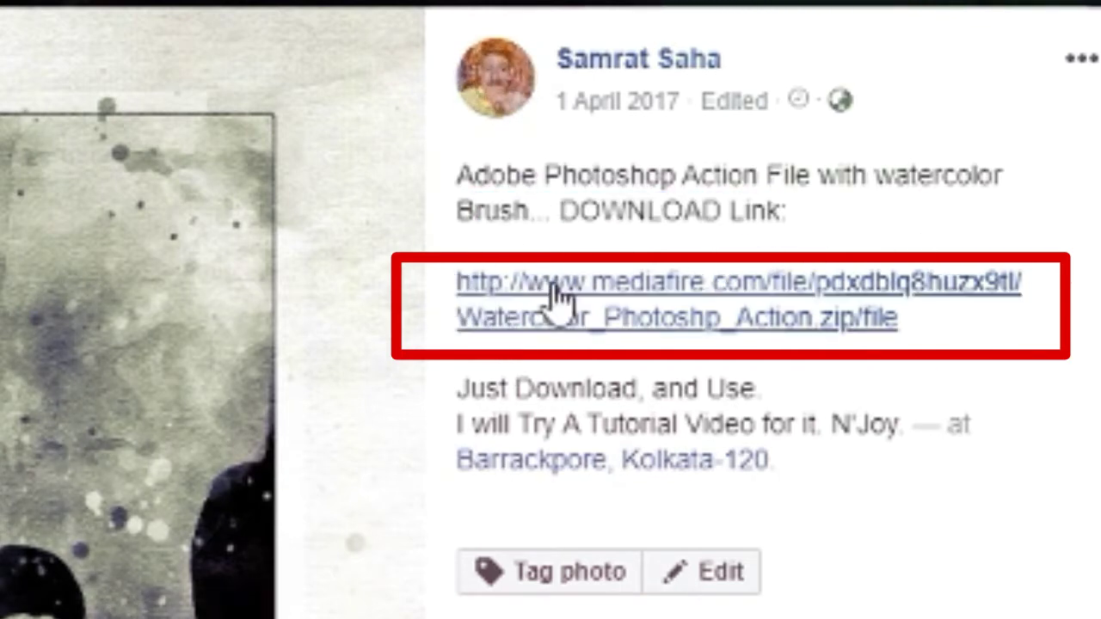
pyautogui.moveTo(457, 389)
pyautogui.mouseDown()
pyautogui.moveTo(789, 396)
pyautogui.moveTo(991, 437)
pyautogui.mouseUp()
# Download Watercolor_Photoshp_Action.zip (8.86MB) from MediaFire and bring up the archive's options.
pyautogui.click(970, 354)
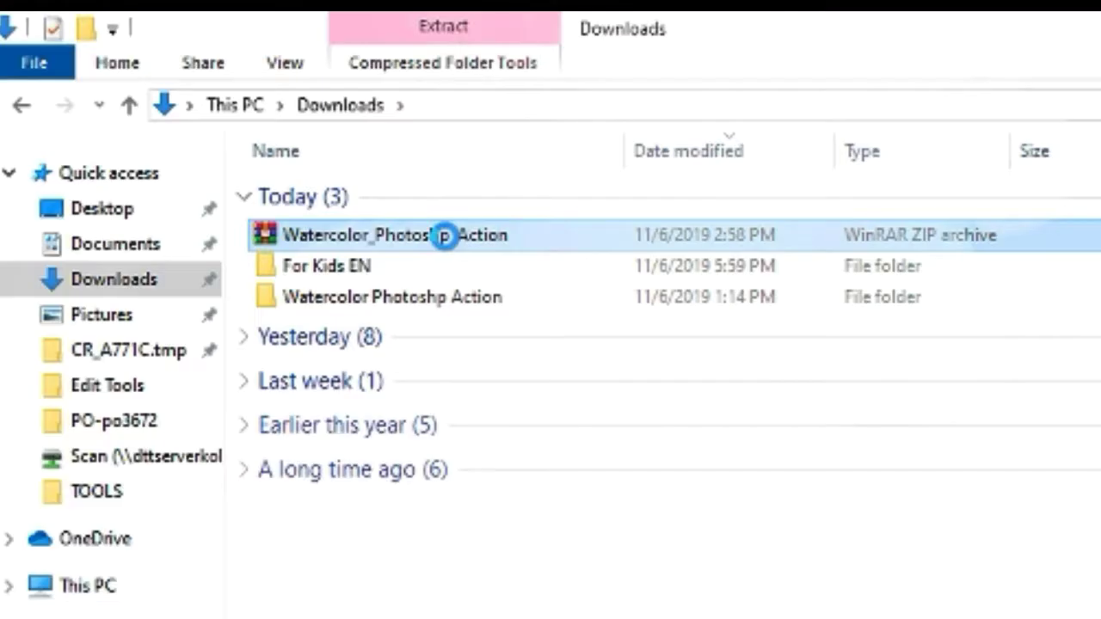
pyautogui.rightClick(446, 238)
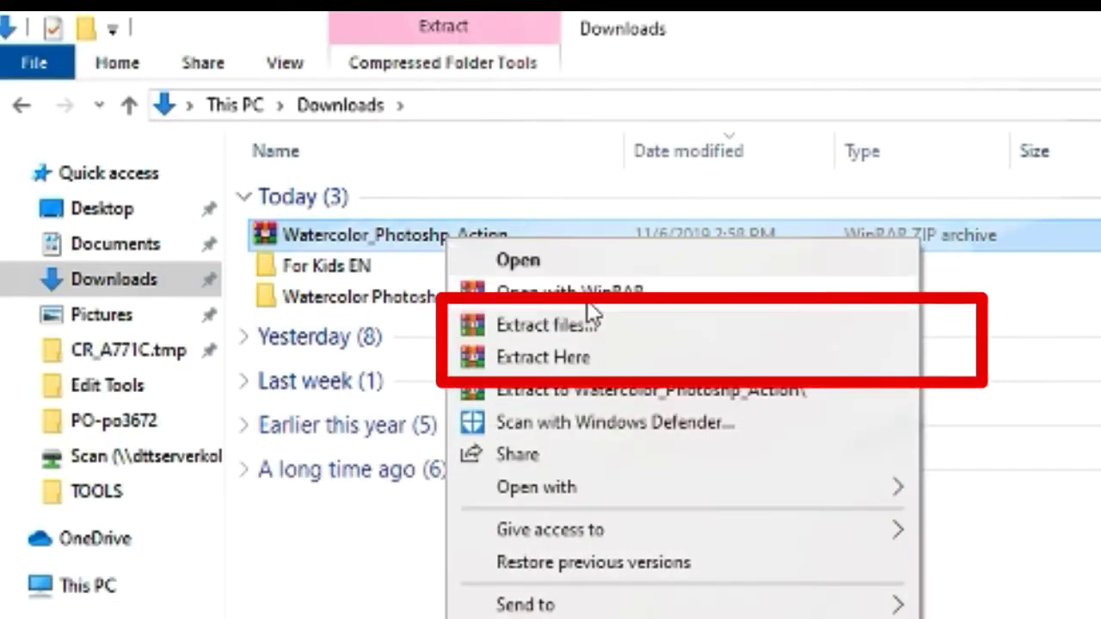
# Extract the archive and browse its watercolor .abr, .pat and .atn files.
pyautogui.click(576, 357)
pyautogui.doubleClick(412, 301)
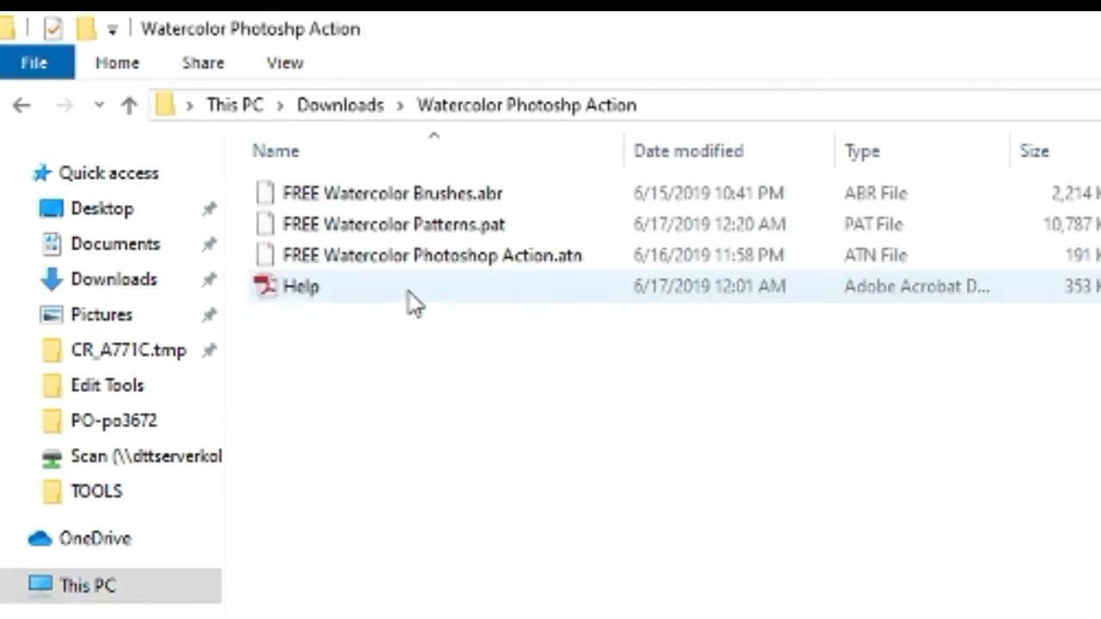
pyautogui.click(319, 225)
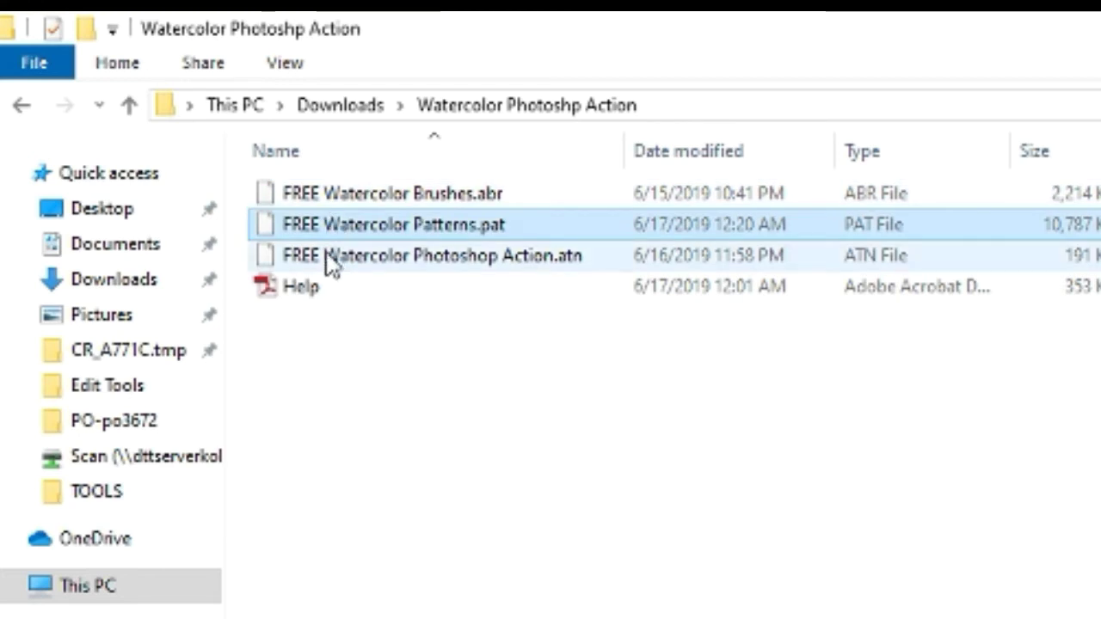
pyautogui.click(330, 260)
pyautogui.click(483, 226)
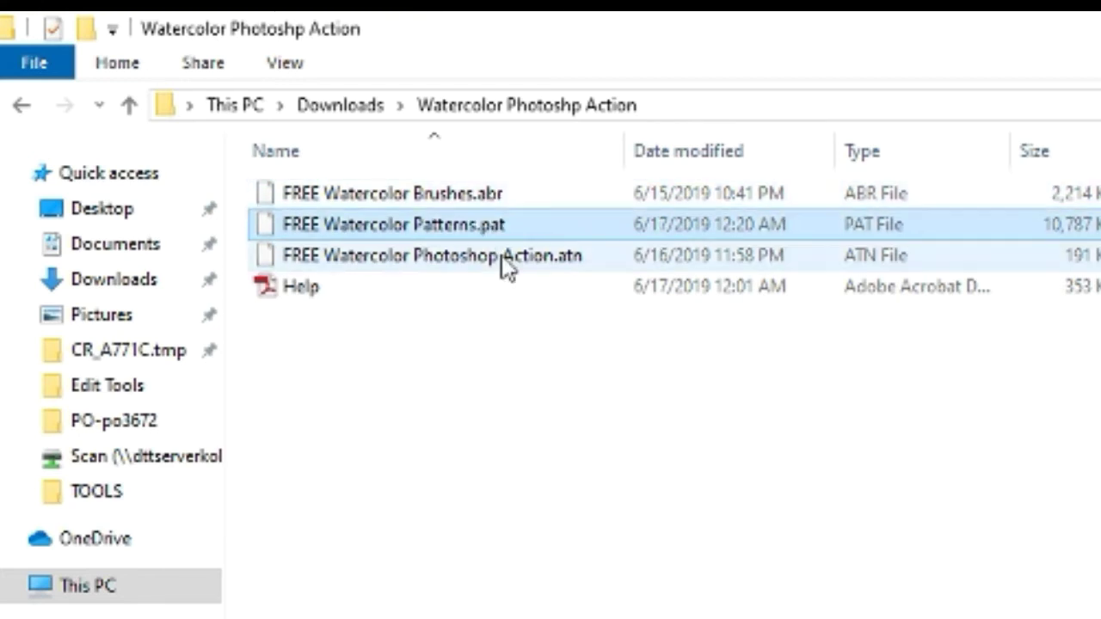
pyautogui.click(506, 263)
pyautogui.click(512, 395)
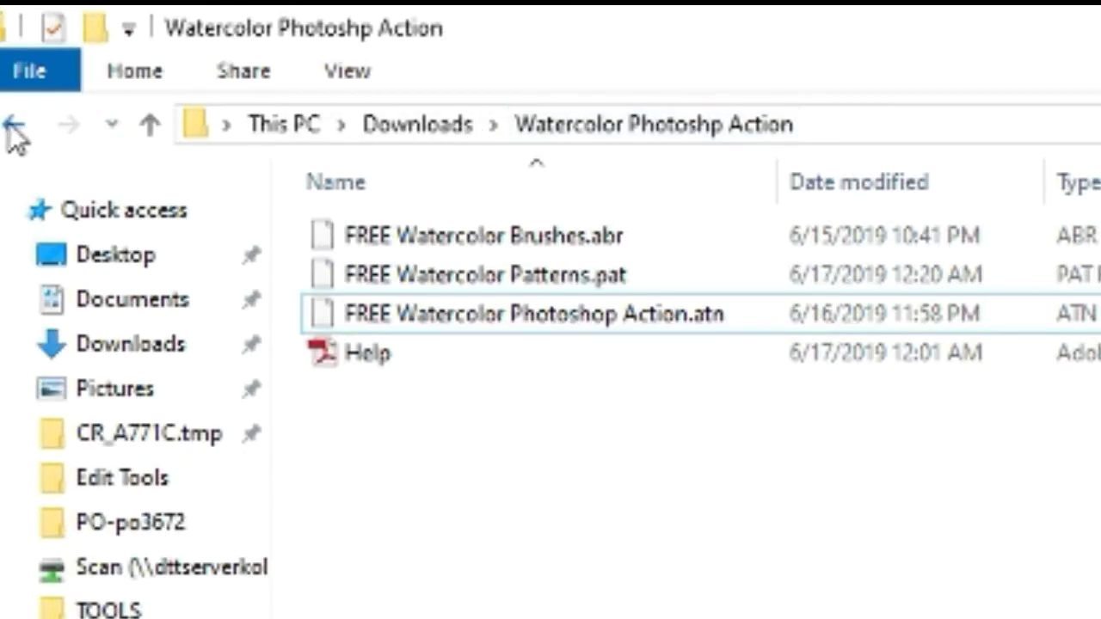
pyautogui.click(13, 126)
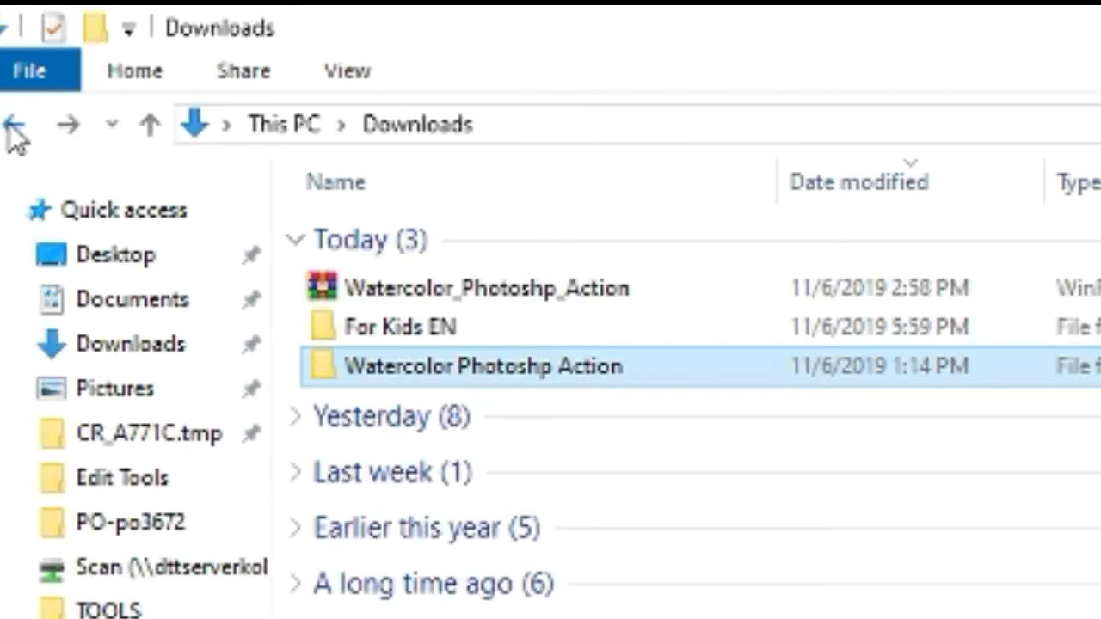
pyautogui.doubleClick(386, 362)
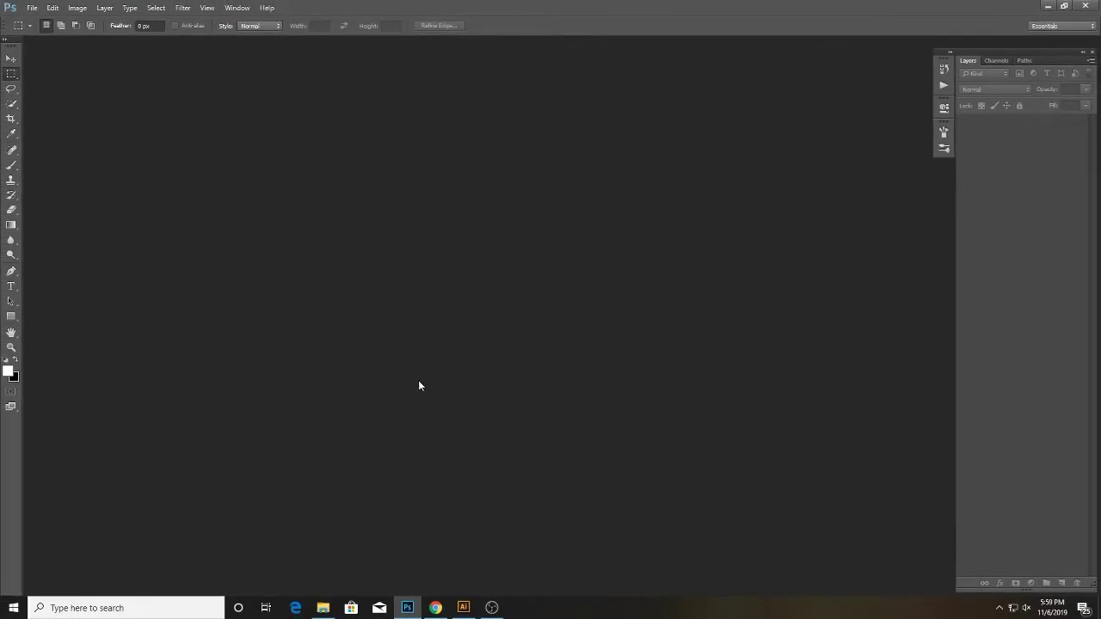
# Copy the Facebook featured photo of the girl in the red dress to the clipboard.
pyautogui.click(436, 608)
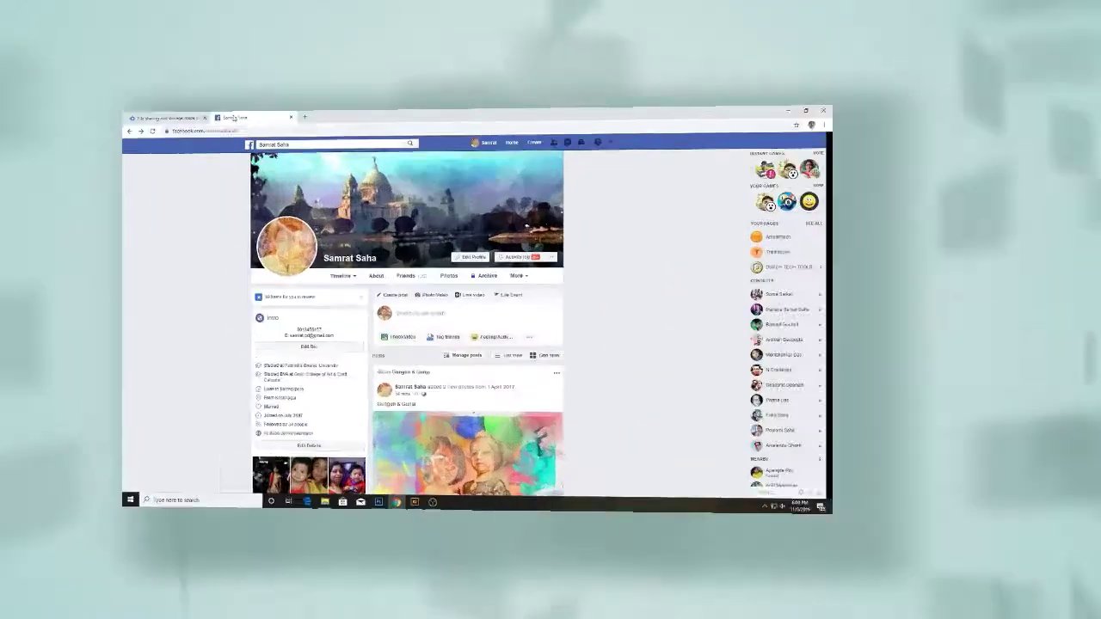
pyautogui.scroll(-2, 426, 349)
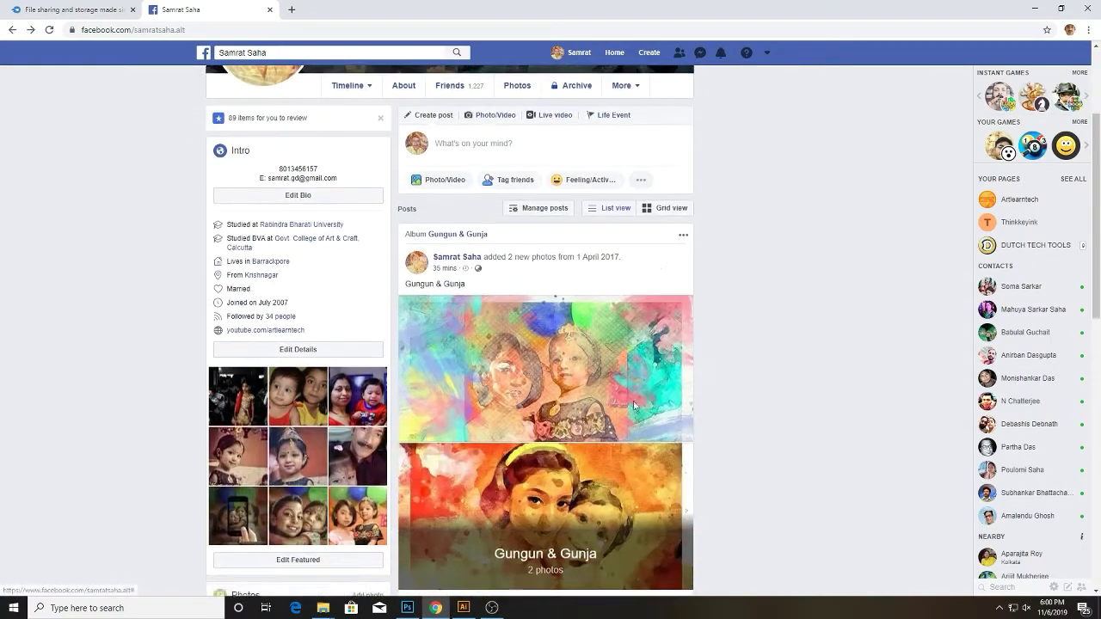
pyautogui.scroll(-1, 331, 290)
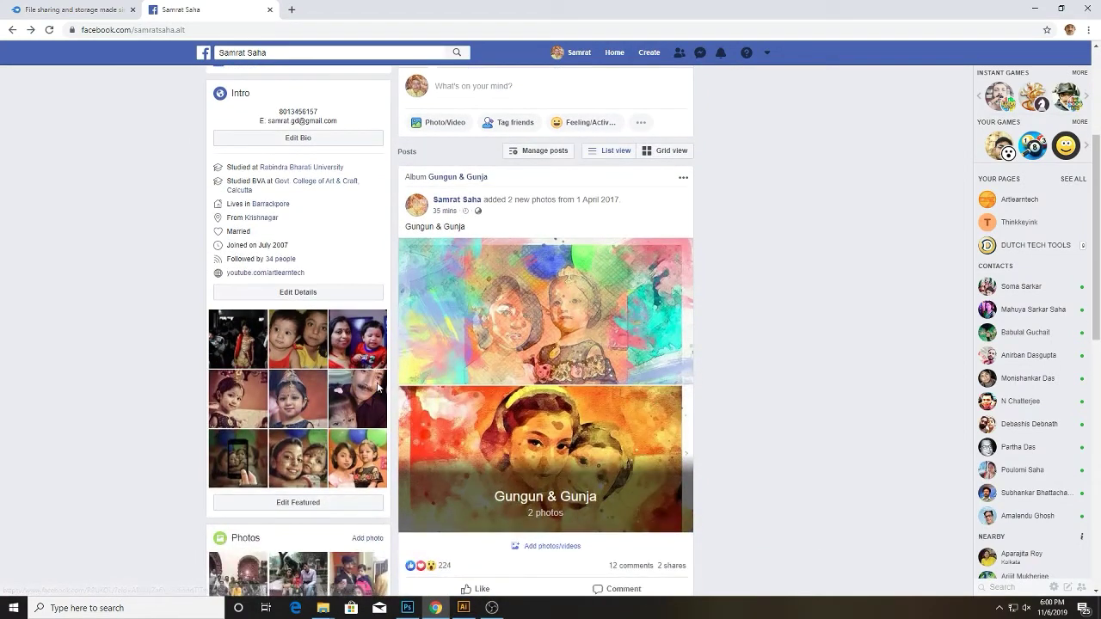
pyautogui.click(239, 342)
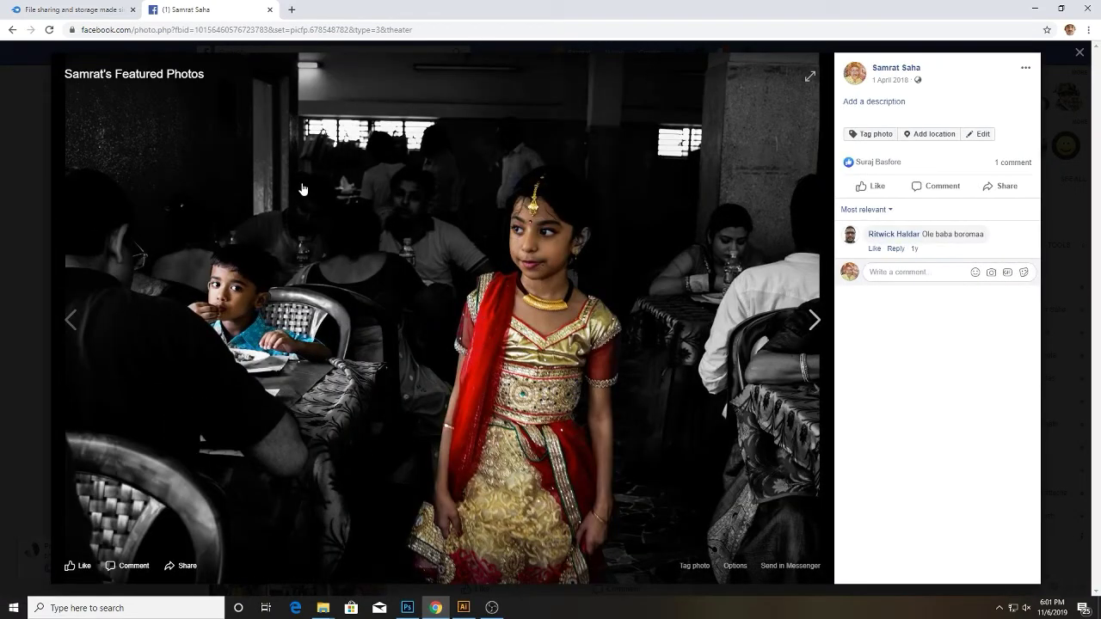
pyautogui.rightClick(301, 189)
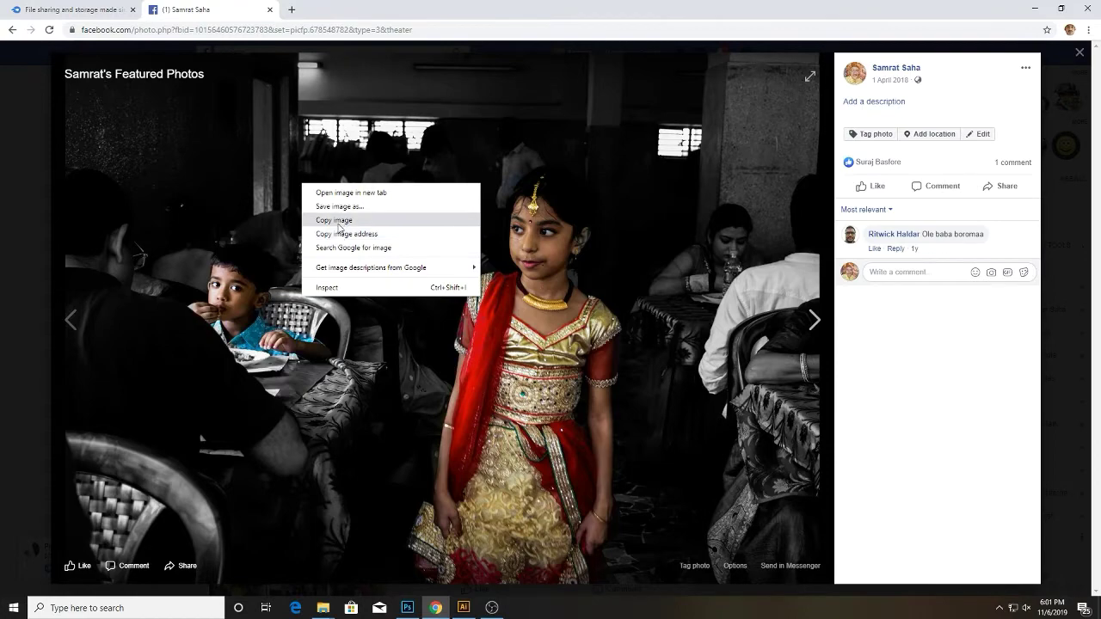
pyautogui.click(340, 221)
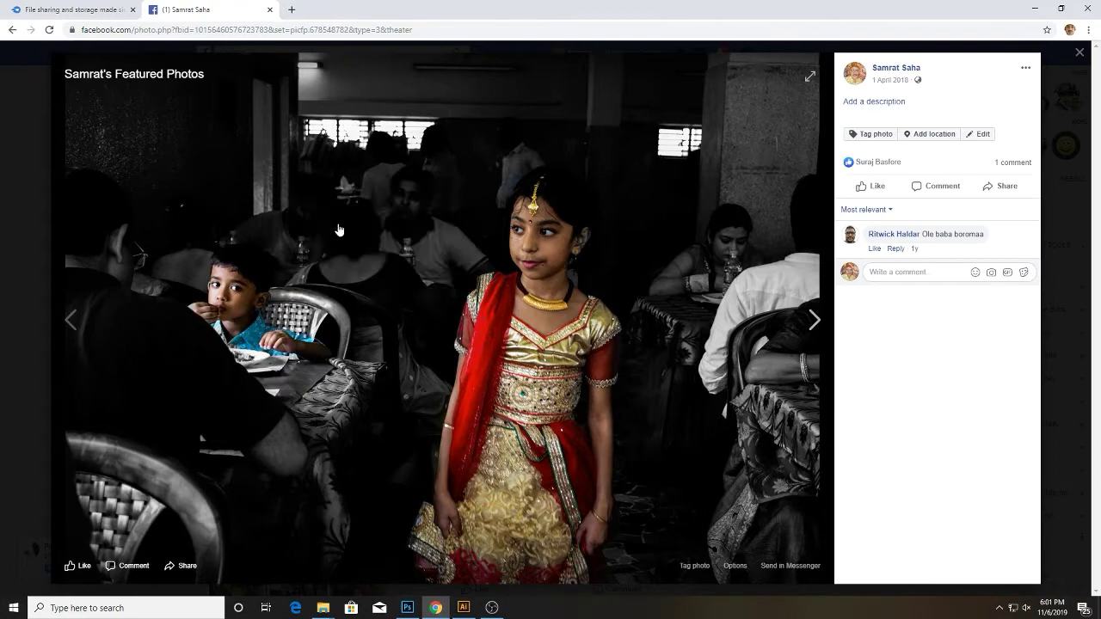
pyautogui.click(409, 608)
# Create a new clipboard-sized 2048 × 1444 px document at 300 pixels/inch.
pyautogui.hotkey('ctrl', 'n')
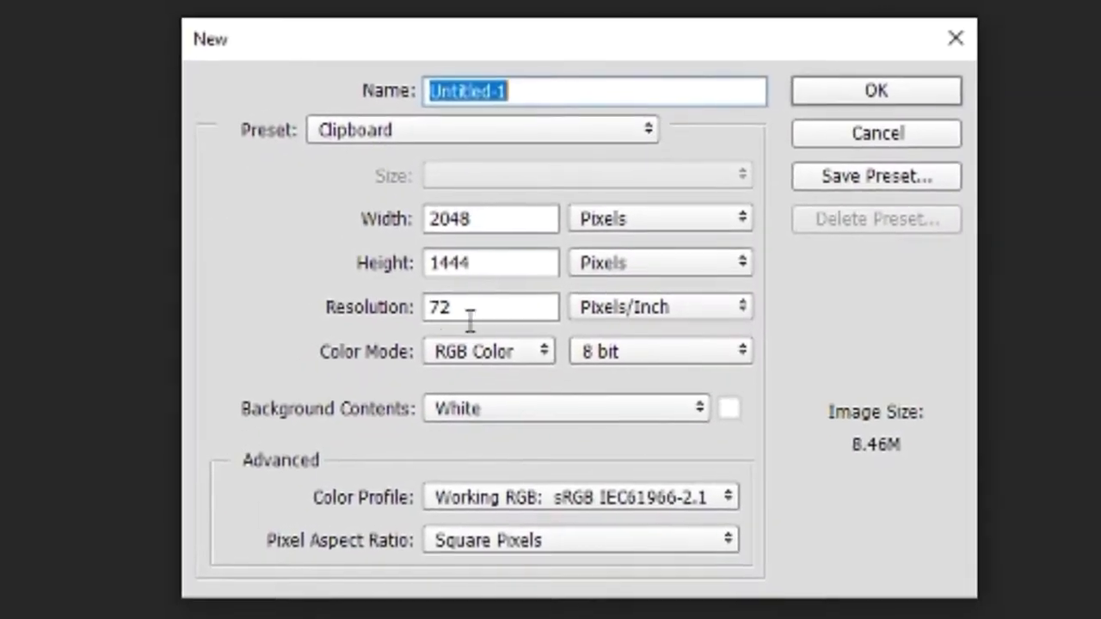
pyautogui.click(364, 312)
pyautogui.write('300')
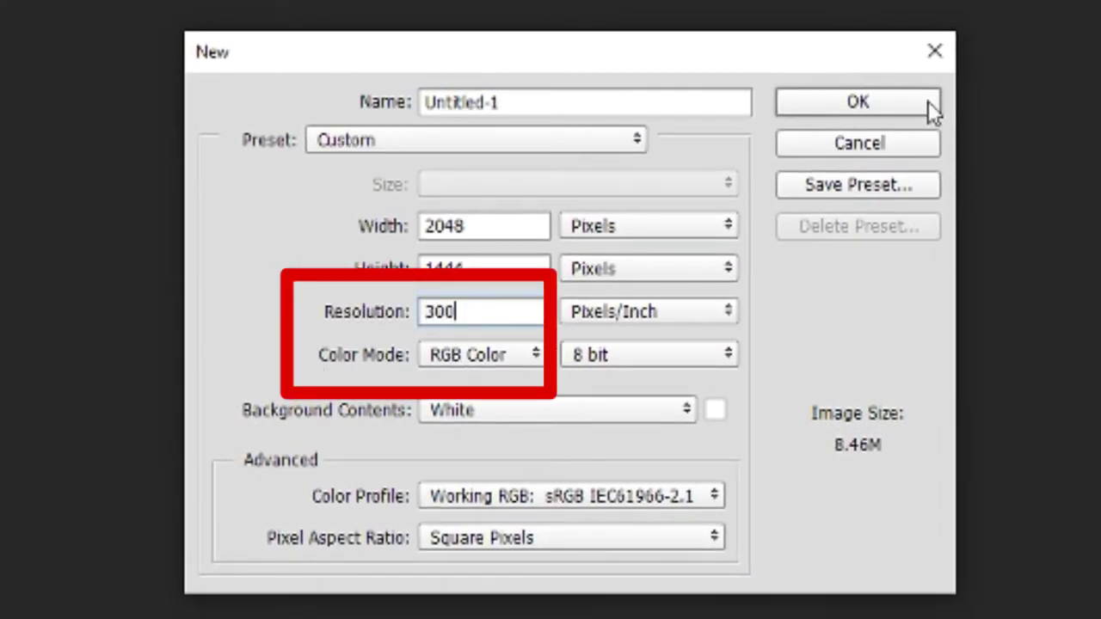
pyautogui.click(904, 99)
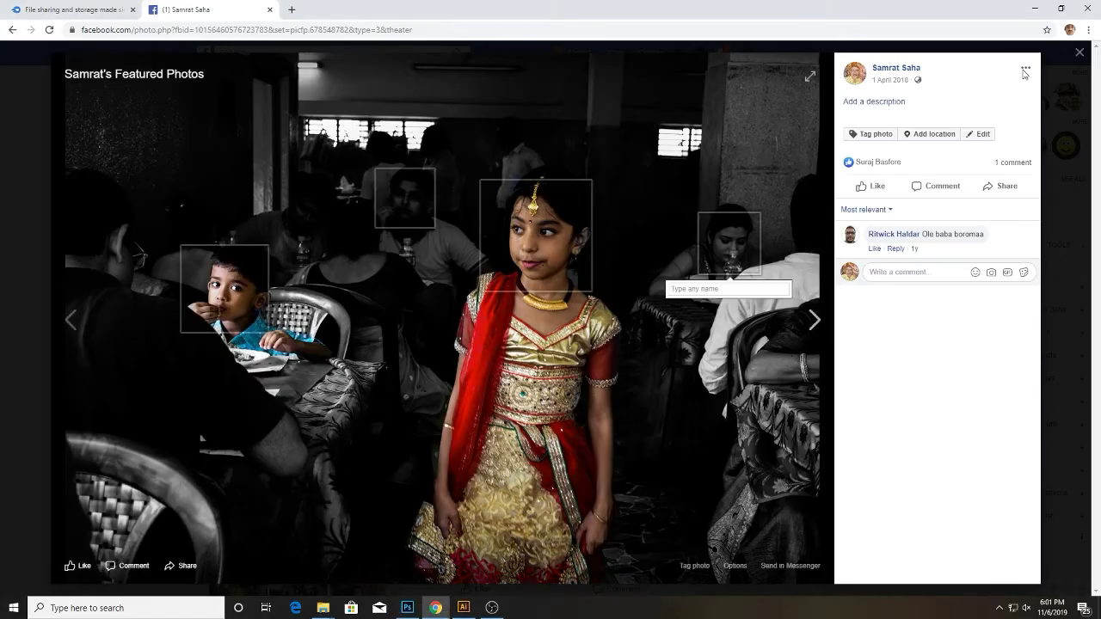
pyautogui.click(407, 607)
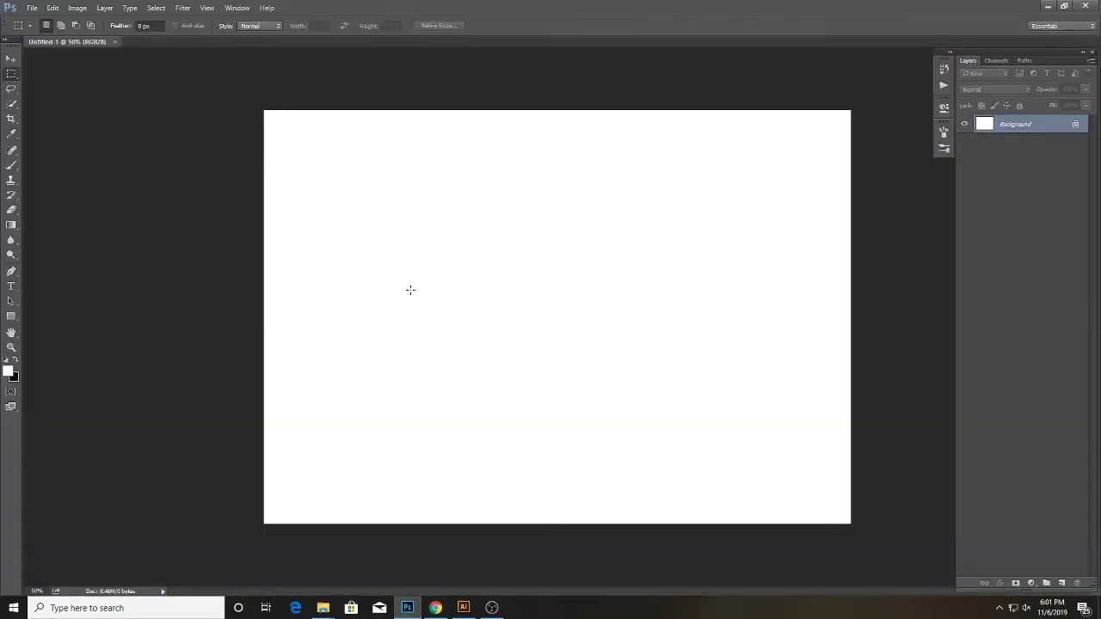
# Paste the photo, scale it to about 88%, and merge it into the Background layer.
pyautogui.click(9, 60)
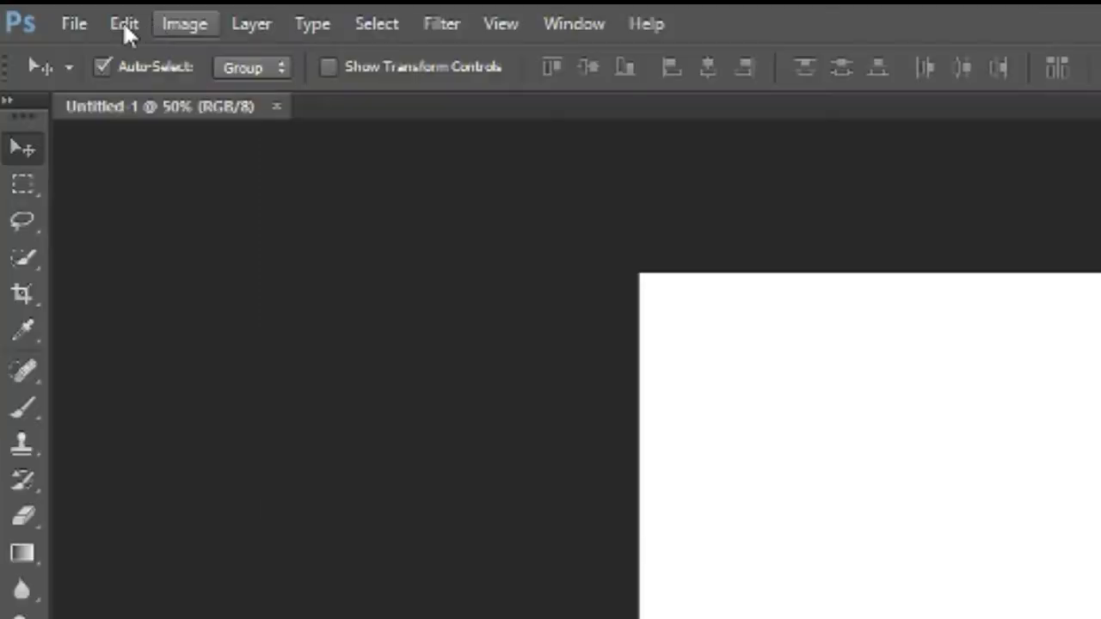
pyautogui.click(52, 8)
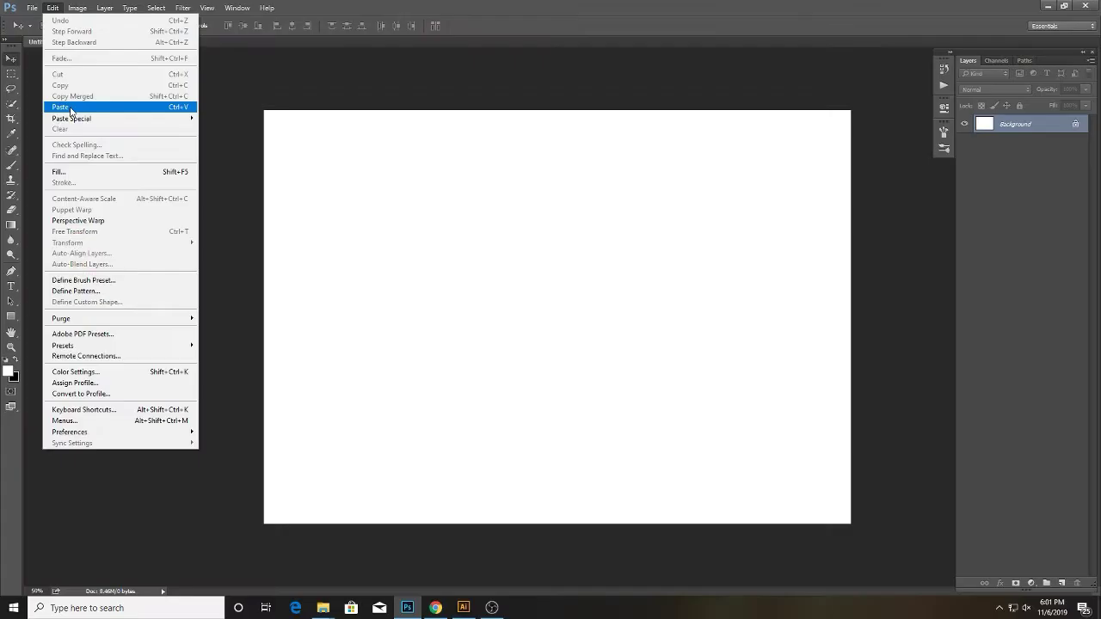
pyautogui.click(71, 107)
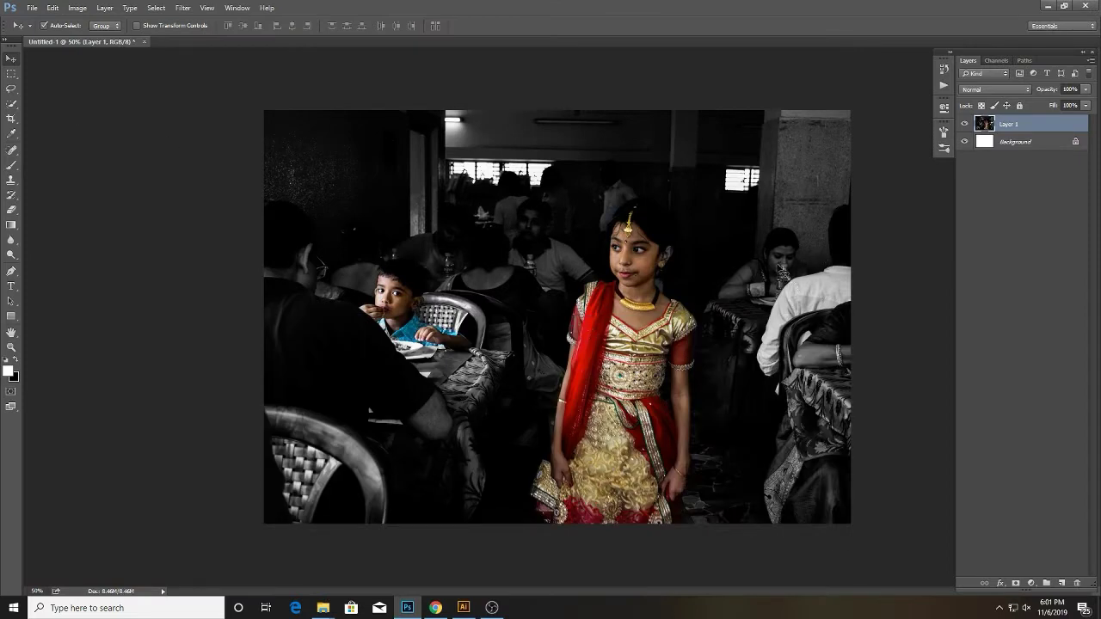
pyautogui.moveTo(776, 303); pyautogui.dragTo(781, 296)
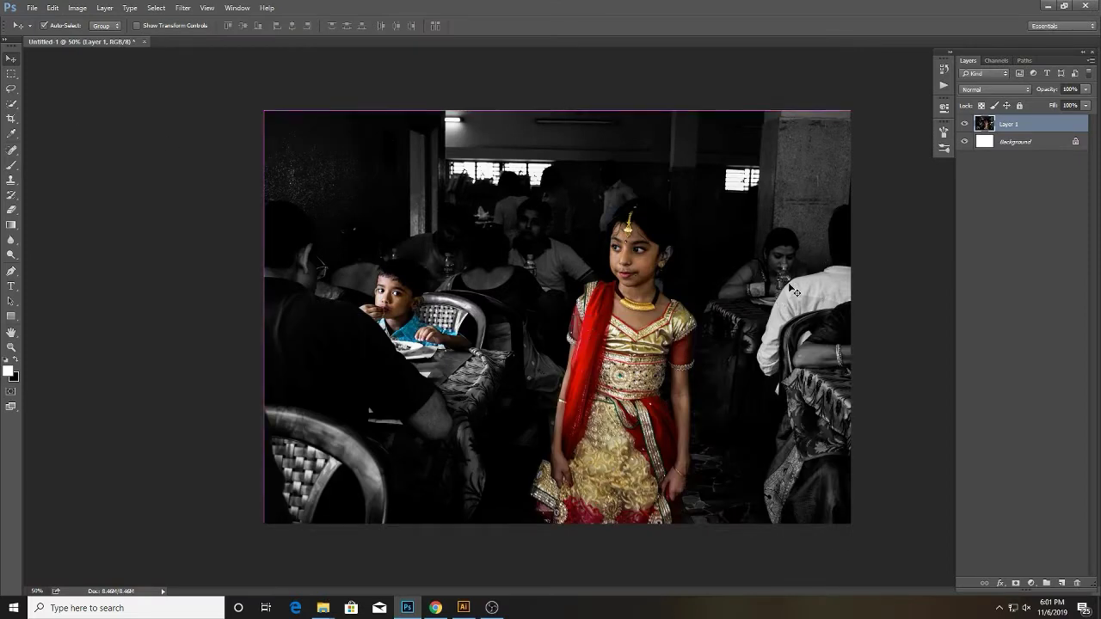
pyautogui.hotkey('ctrl', 't')
pyautogui.moveTo(850, 109); pyautogui.dragTo(812, 132)
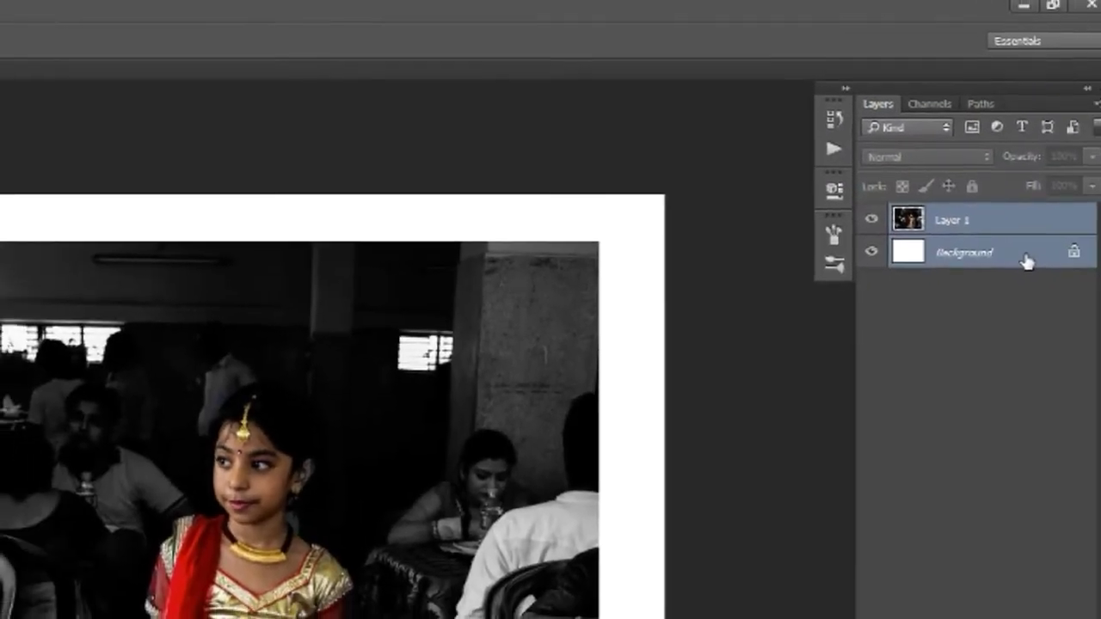
pyautogui.rightClick(1048, 144)
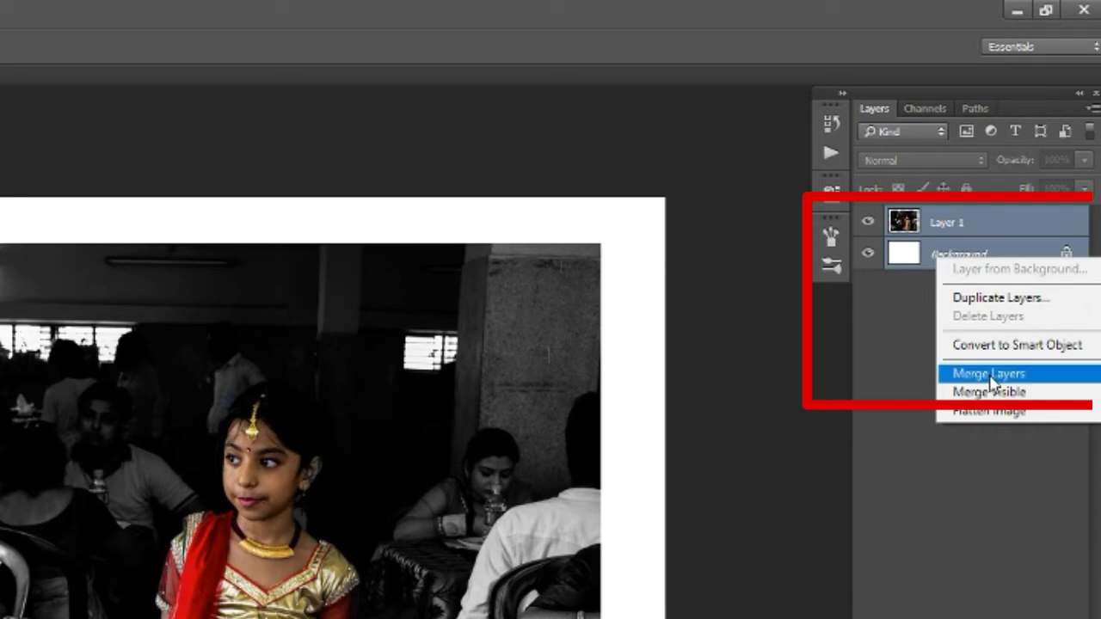
pyautogui.click(989, 374)
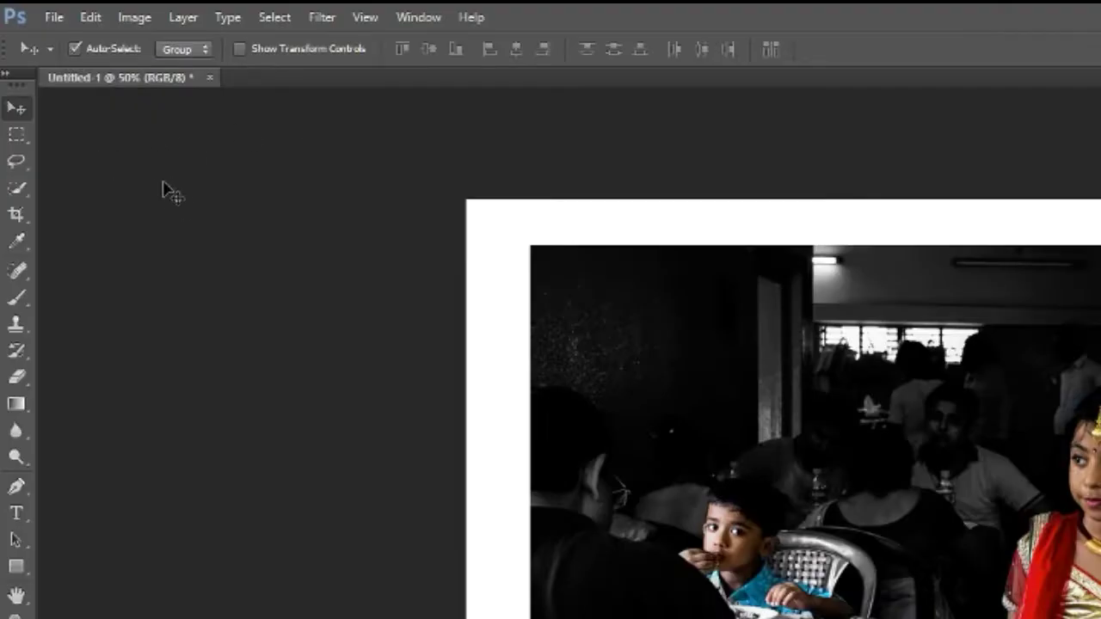
# Open FREE Watercolor Brushes.abr, Patterns.pat and Photoshop Action.atn from the Watercolor Photoshp Action folder.
pyautogui.click(53, 19)
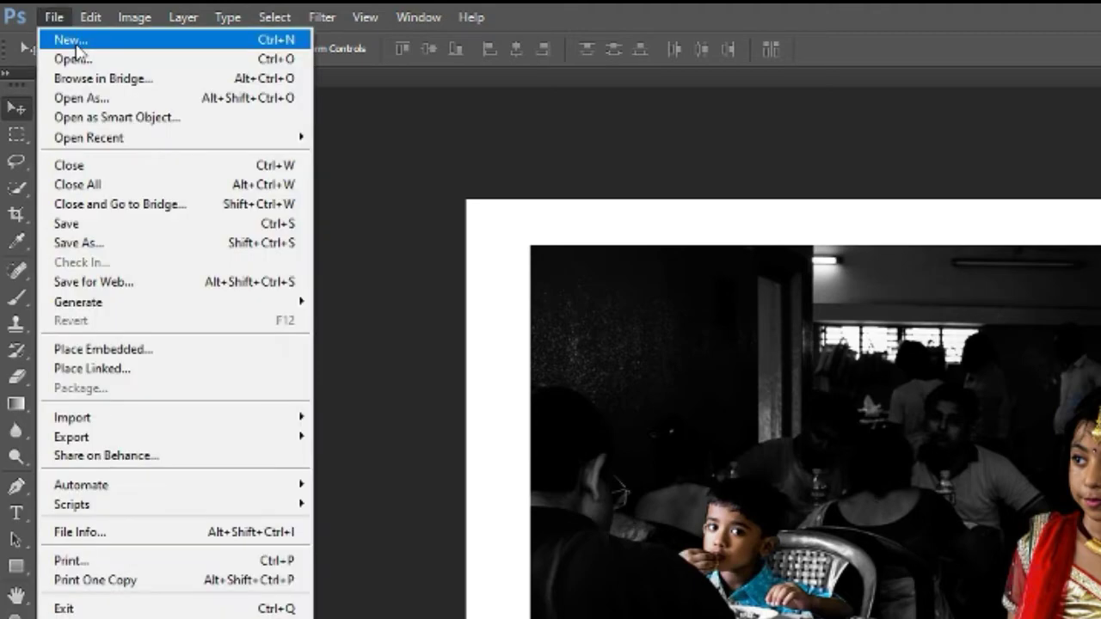
pyautogui.click(89, 57)
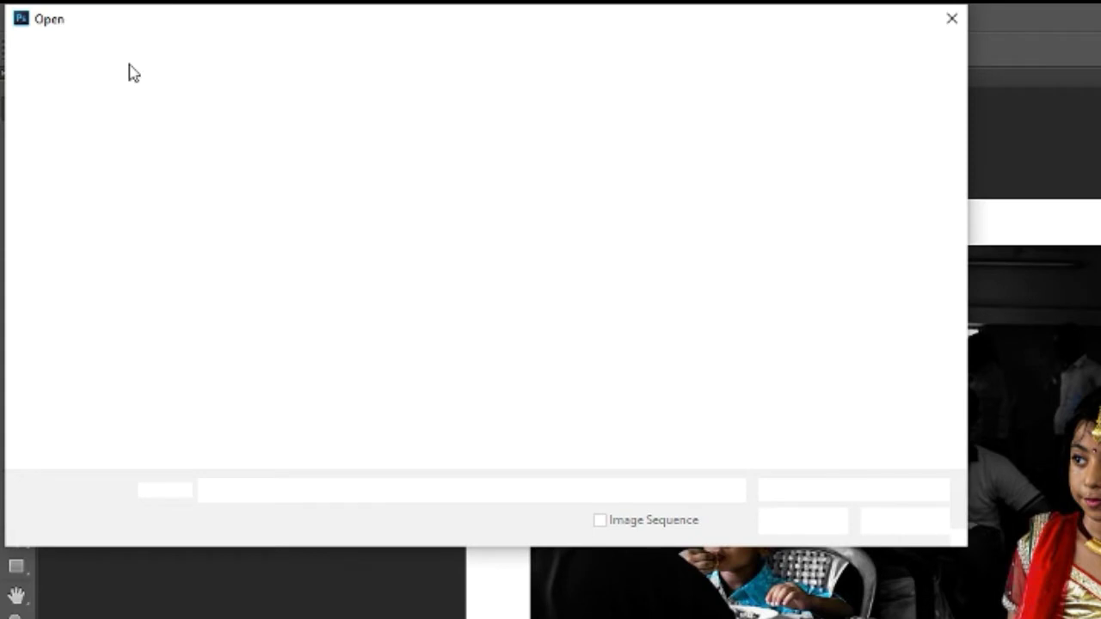
pyautogui.click(74, 204)
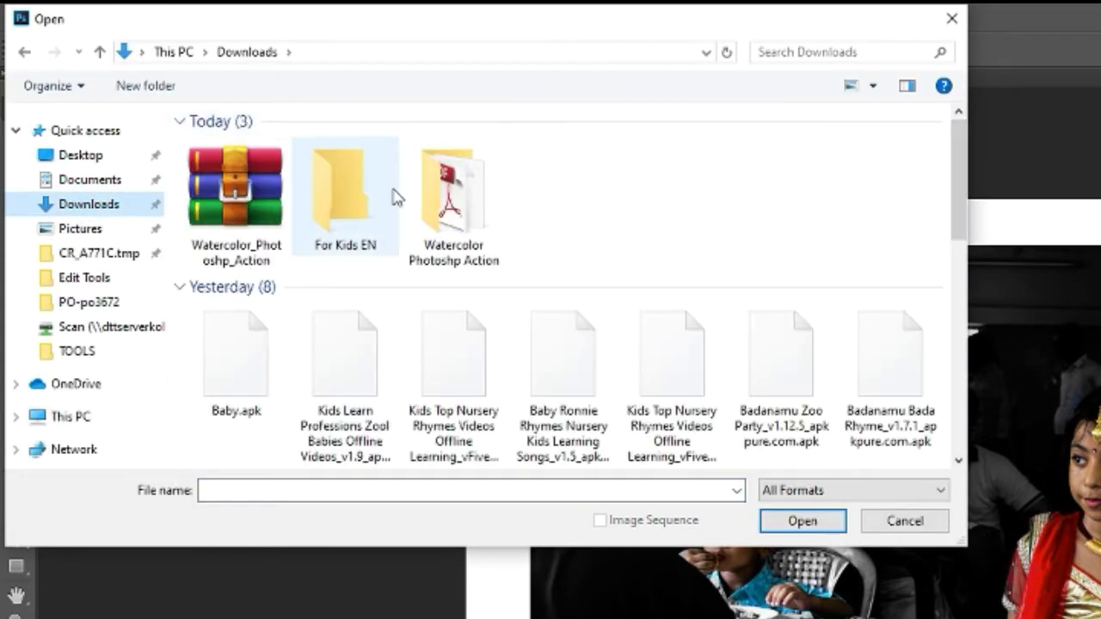
pyautogui.doubleClick(445, 207)
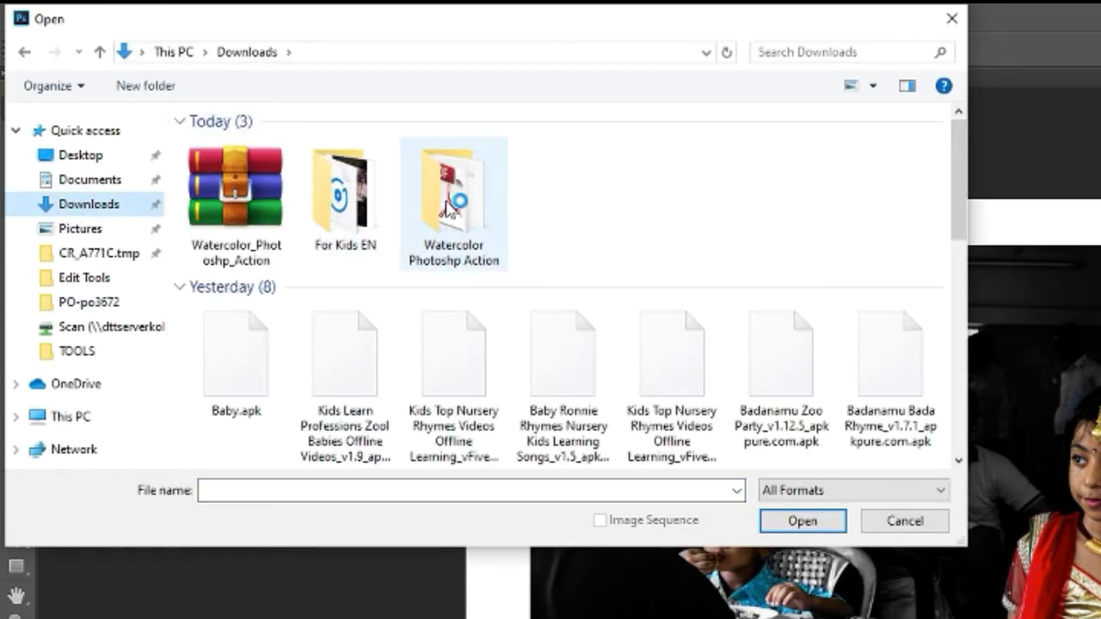
pyautogui.click(252, 146)
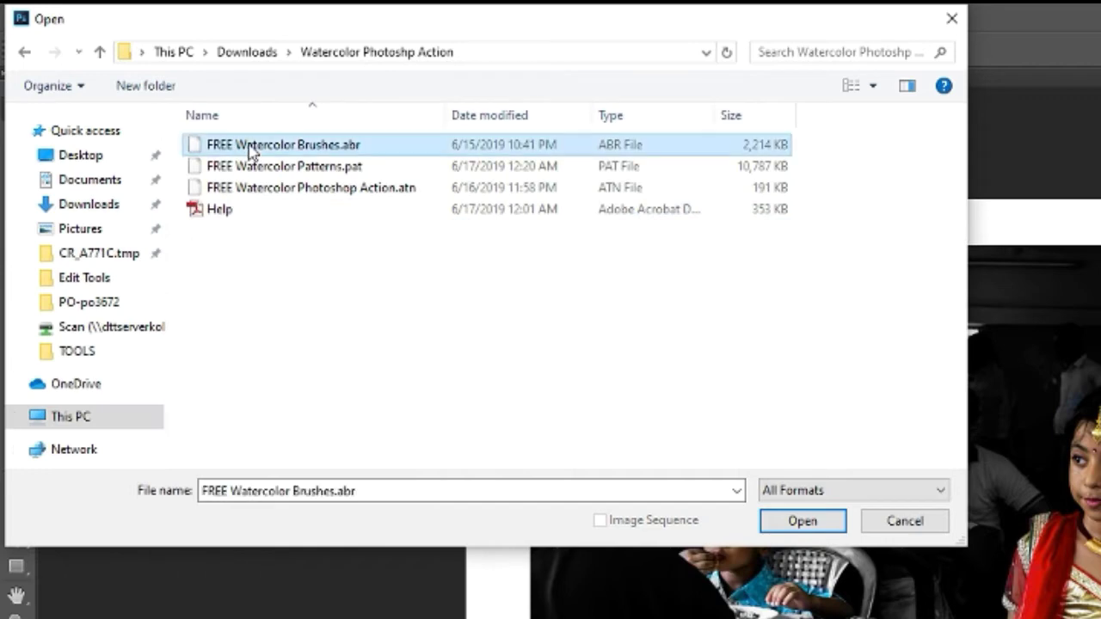
pyautogui.keyDown('ctrl'); pyautogui.click(292, 169); pyautogui.keyUp('ctrl')
pyautogui.keyDown('ctrl'); pyautogui.click(378, 188); pyautogui.keyUp('ctrl')
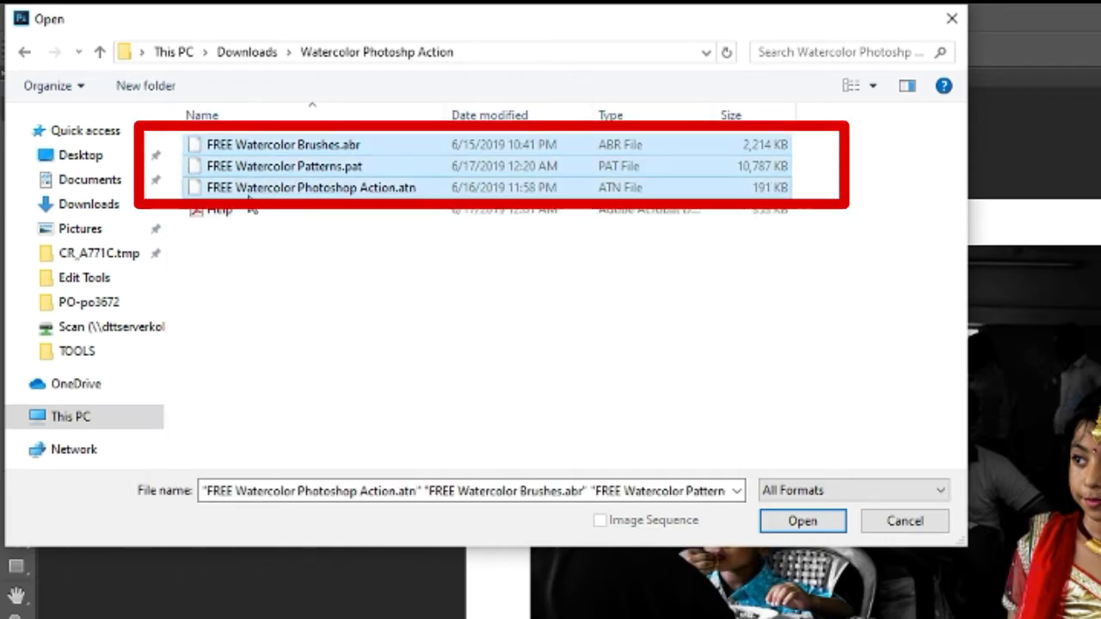
pyautogui.click(805, 521)
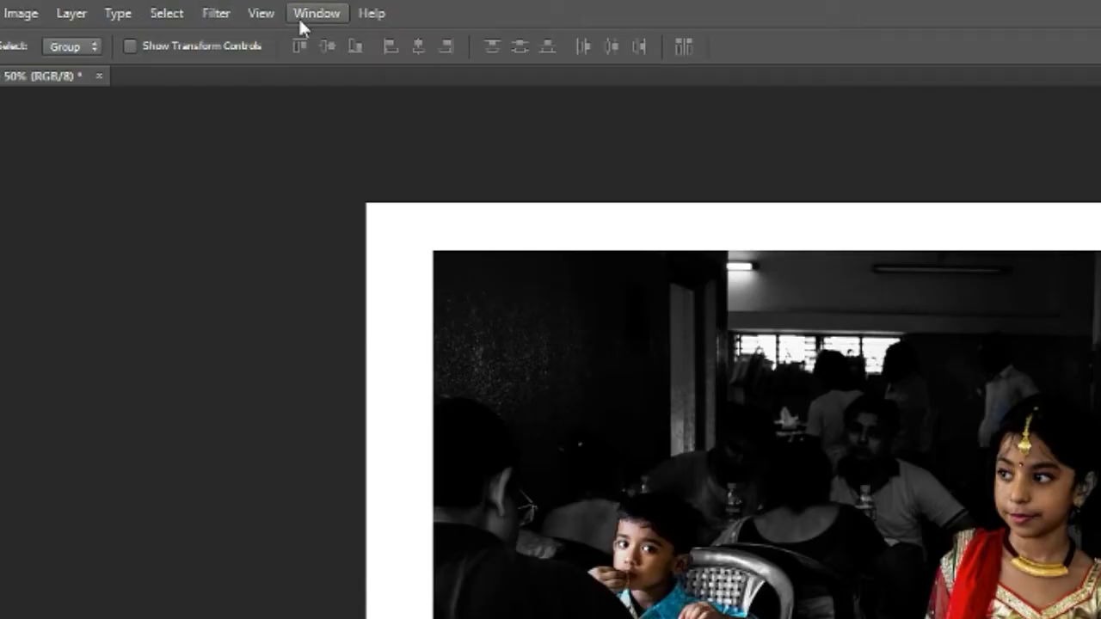
# Show the Actions panel and select the second Watercolor action in the FREE Watercolor set.
pyautogui.click(307, 18)
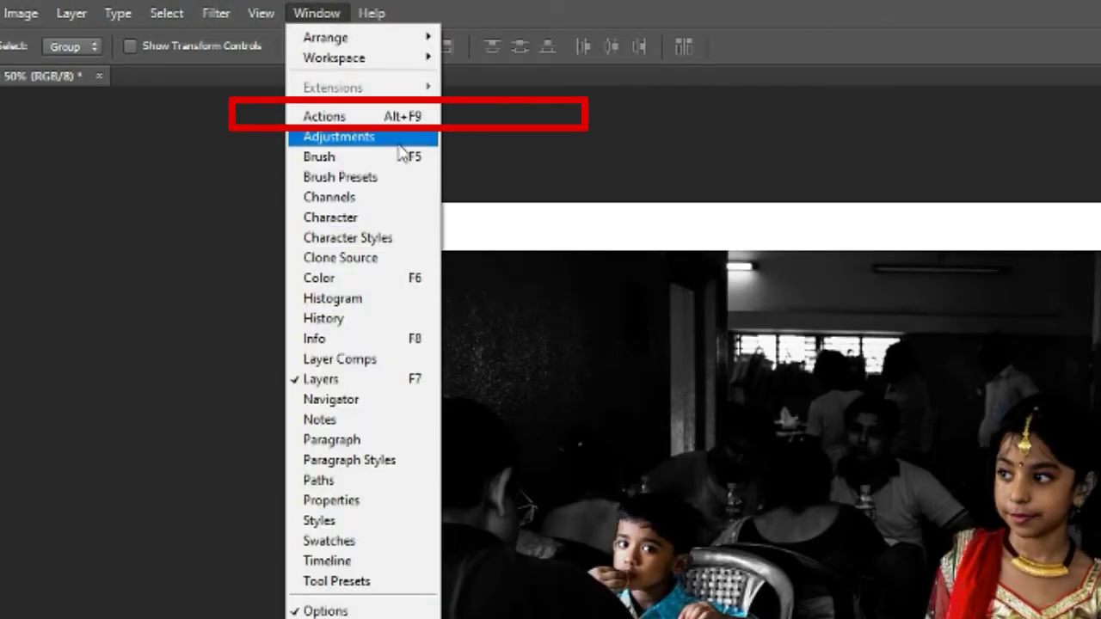
pyautogui.click(393, 124)
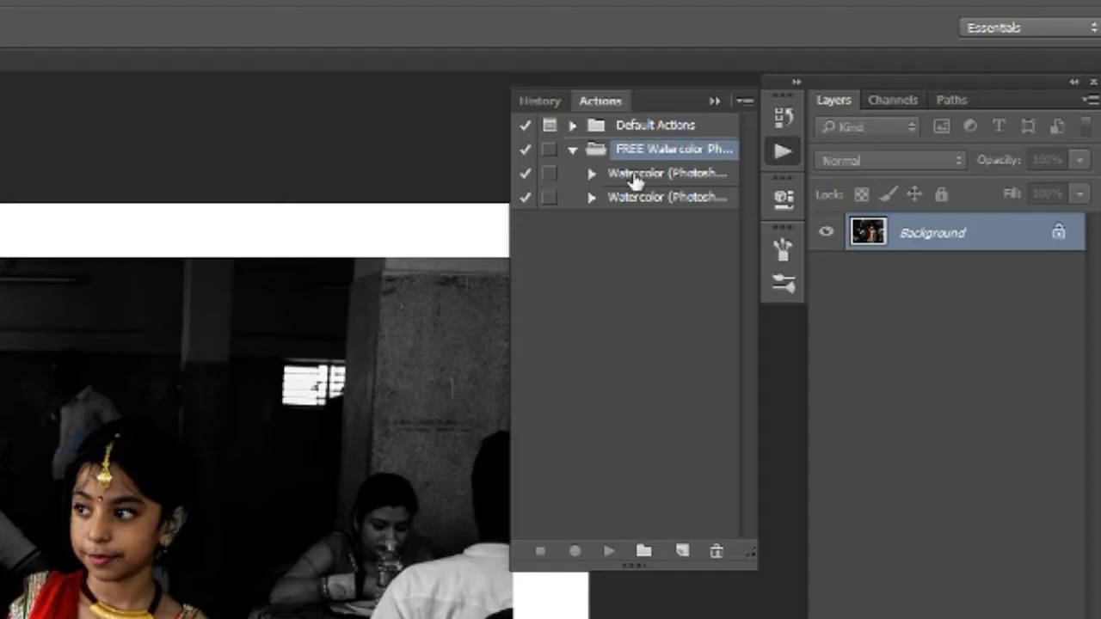
pyautogui.click(872, 95)
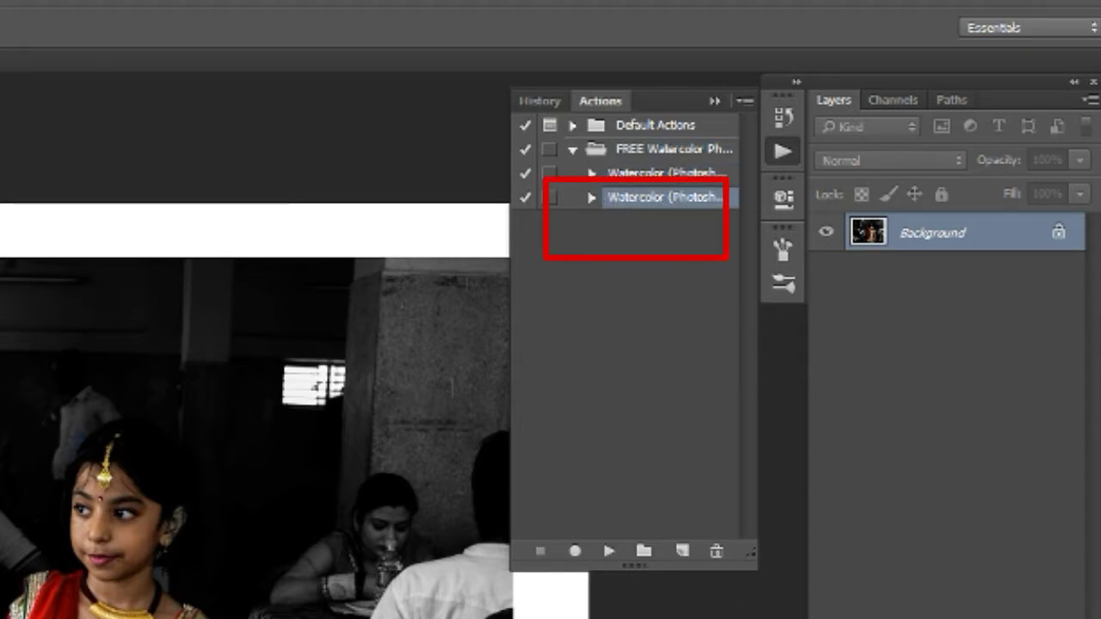
# Play the selected Watercolor action on the photo.
pyautogui.click(609, 551)
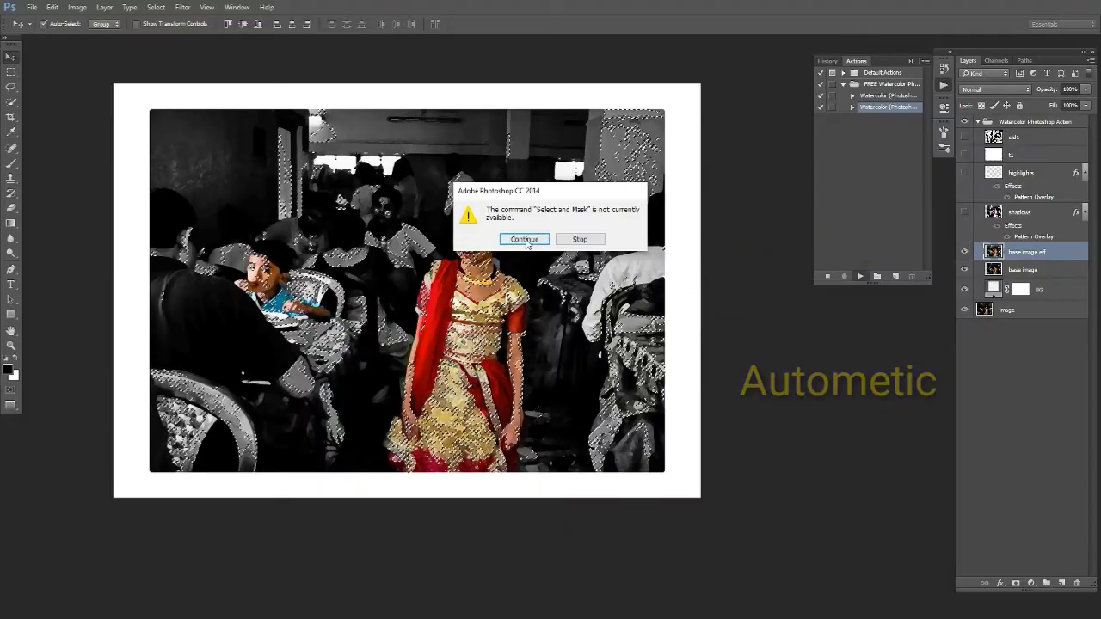
# Continue past the Select and Mask warning so the Watercolor action completes.
pyautogui.press('Return')
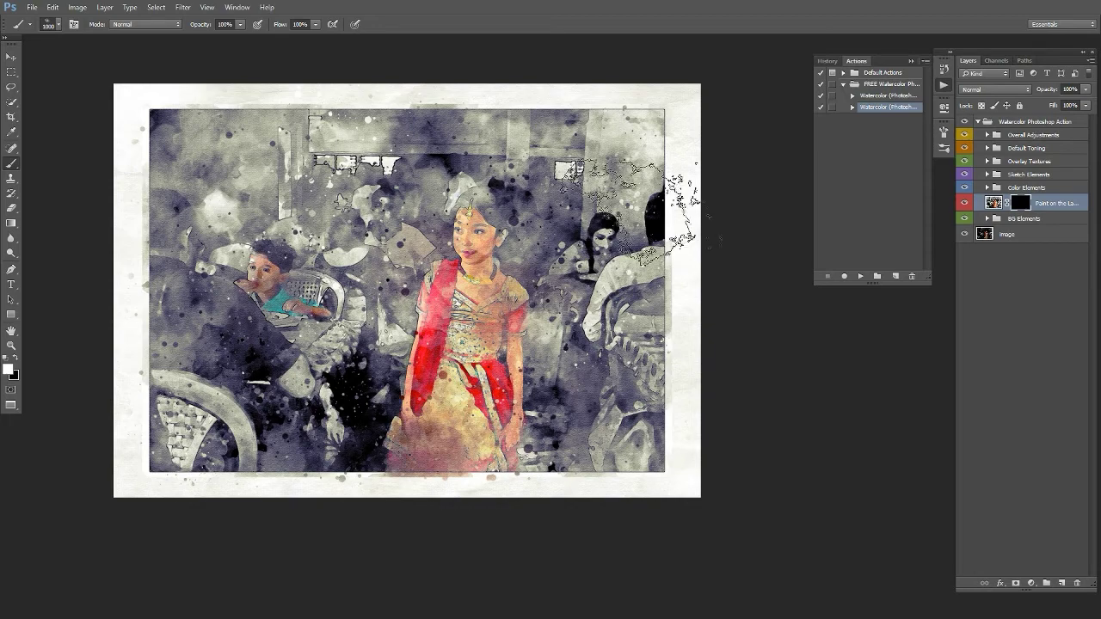
# Compare the watercolor group against the original photo, and toggle Overall Adjustments to see its effect.
pyautogui.click(10, 57)
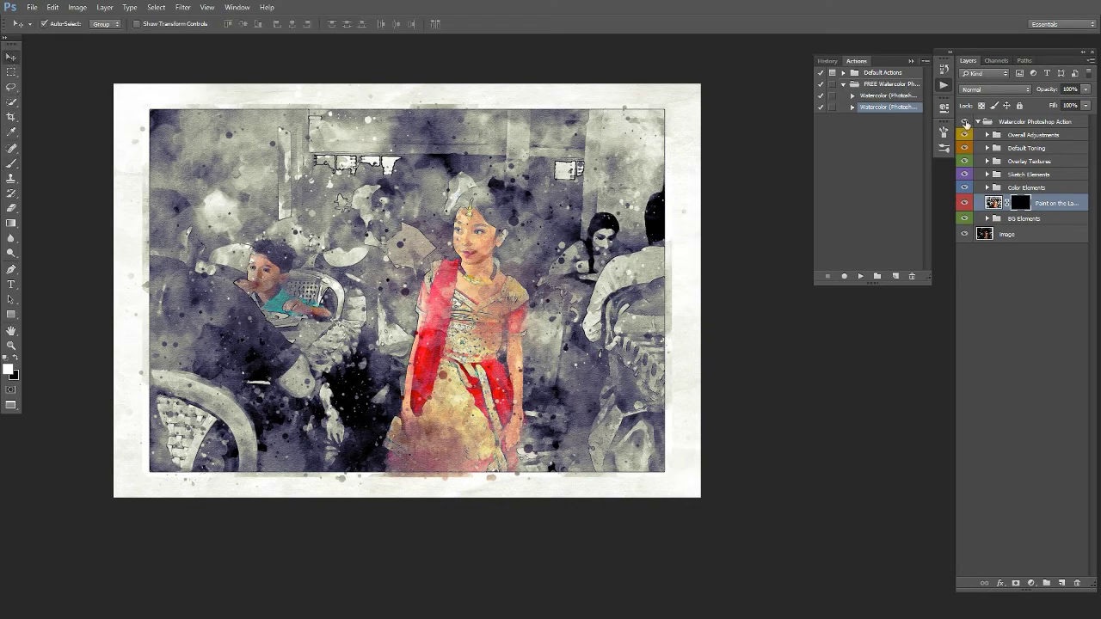
pyautogui.click(964, 121)
pyautogui.click(964, 121)
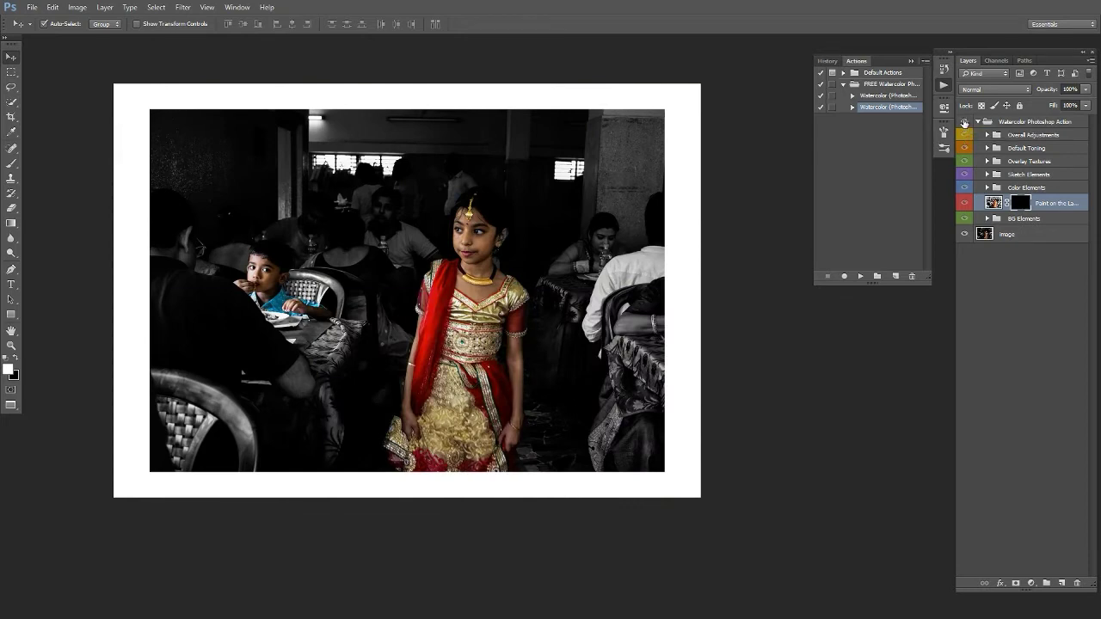
pyautogui.click(964, 121)
pyautogui.click(964, 135)
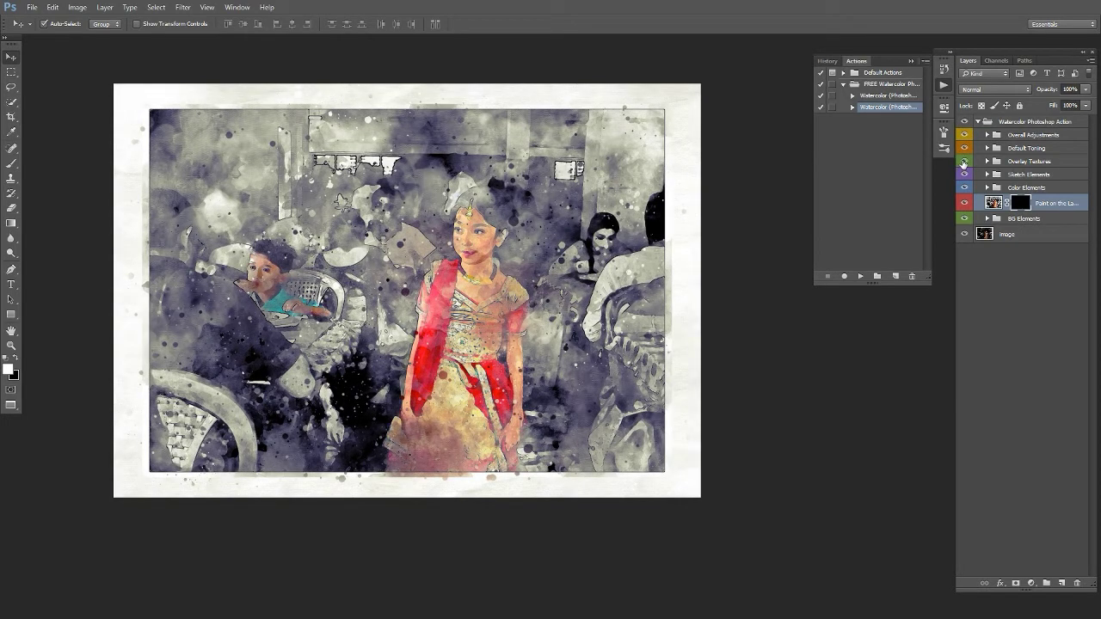
# Toggle visibility of Sketch Elements, Color Elements and Image to compare each layer's contribution.
pyautogui.click(964, 174)
pyautogui.click(964, 188)
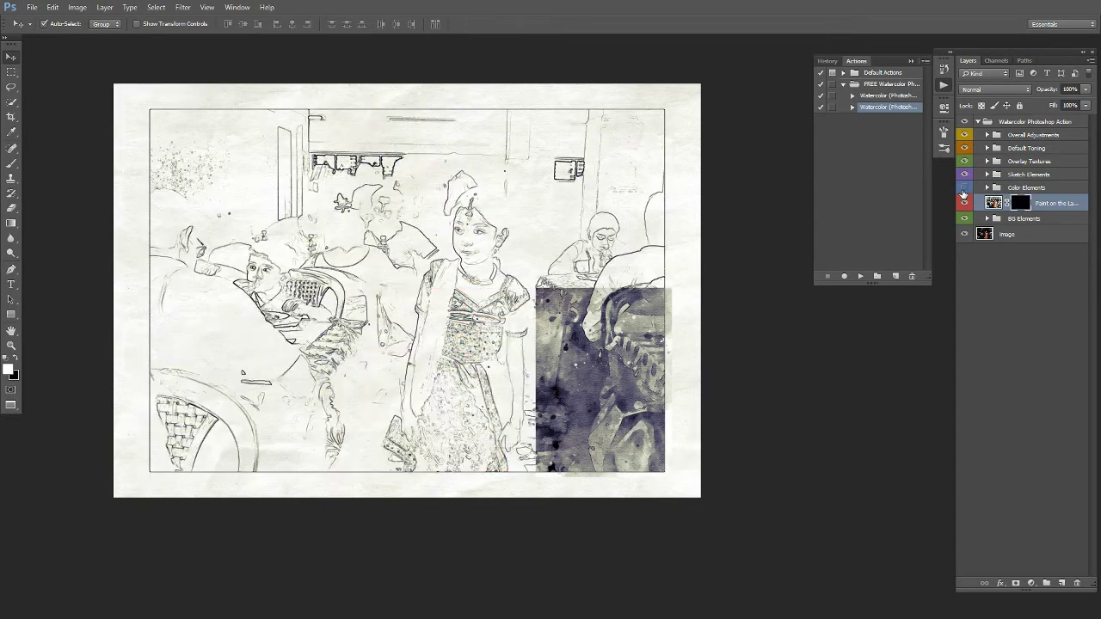
pyautogui.click(963, 190)
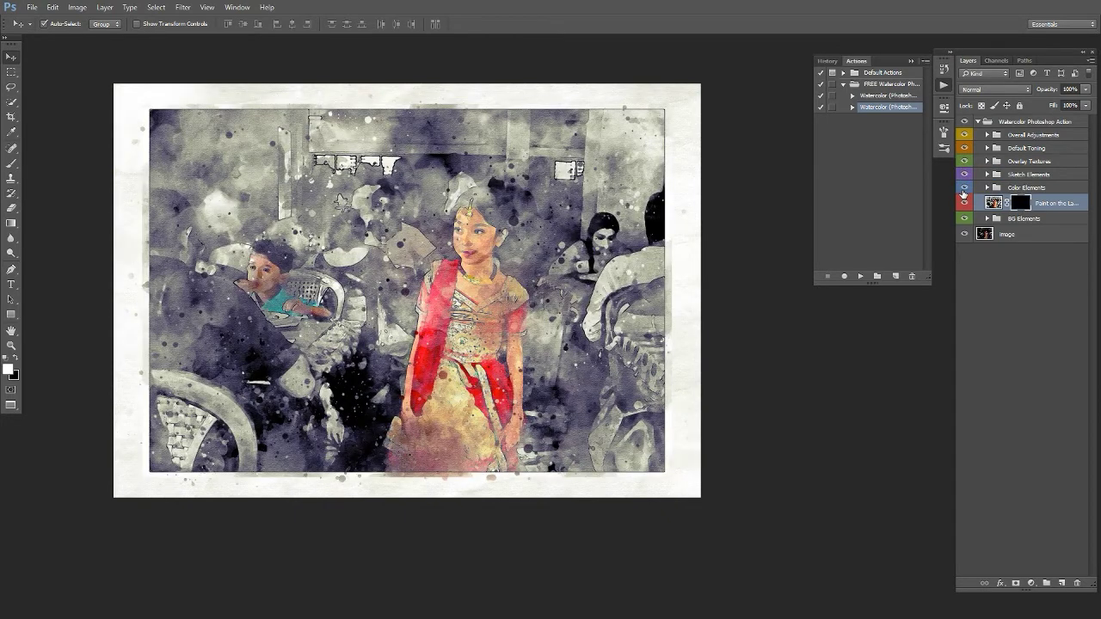
pyautogui.click(963, 233)
pyautogui.click(964, 232)
# Compare with and without the sketch outlines, then set Sketch Elements opacity to about 53%.
pyautogui.click(964, 174)
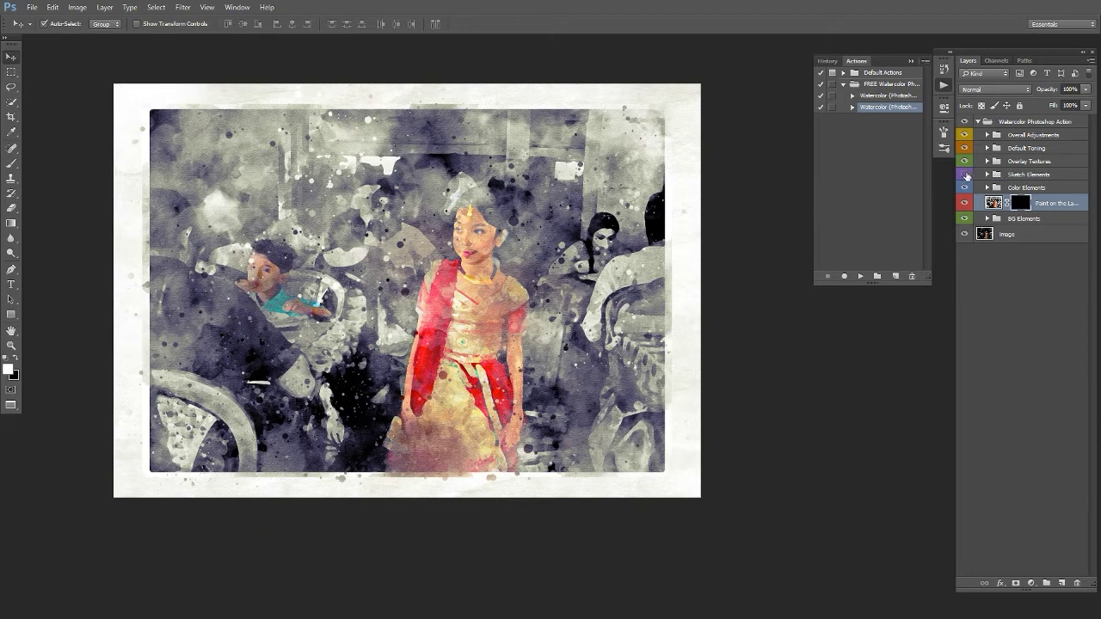
pyautogui.click(964, 175)
pyautogui.click(964, 175)
pyautogui.click(1014, 177)
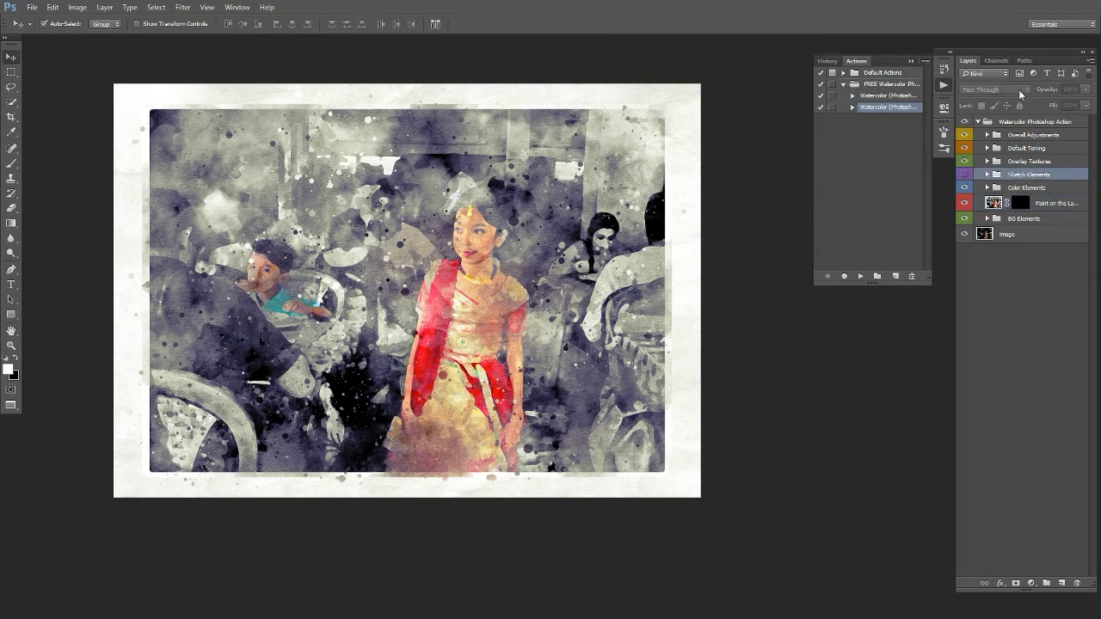
pyautogui.click(962, 176)
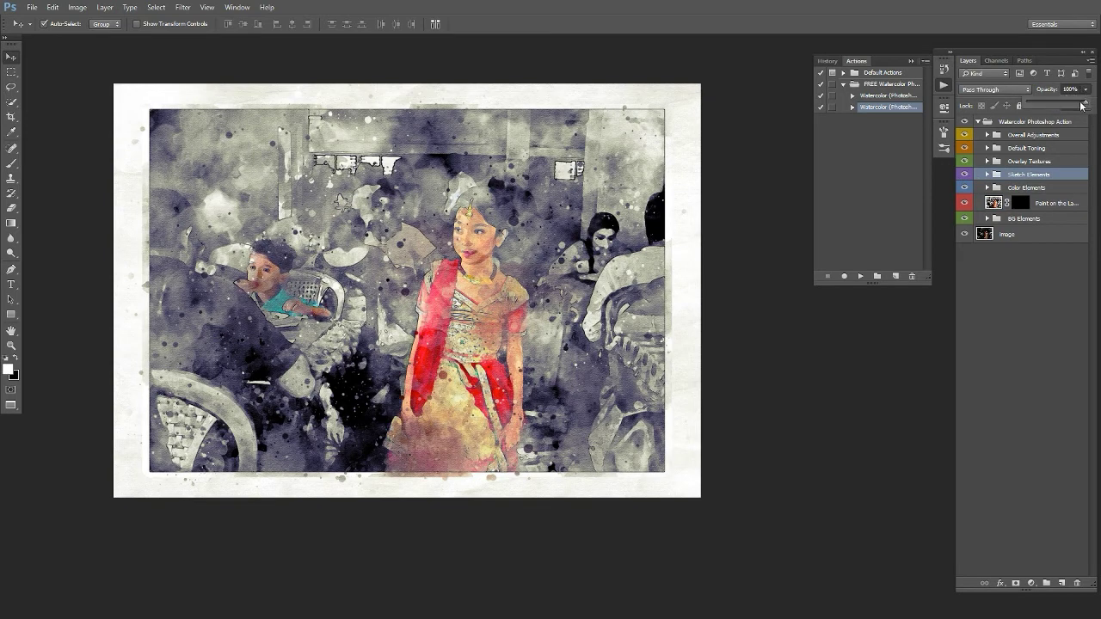
pyautogui.moveTo(1047, 102); pyautogui.dragTo(1052, 103)
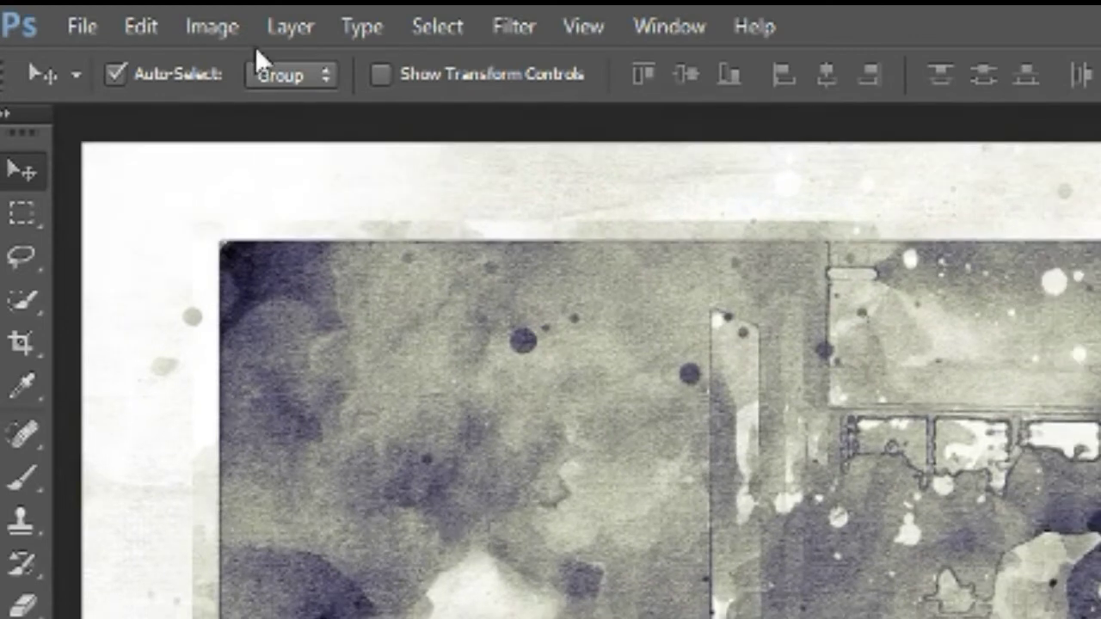
# Save the painting to the Desktop as Maximum-quality JPEG 'mm03', then undo to restore the layered group.
pyautogui.click(82, 26)
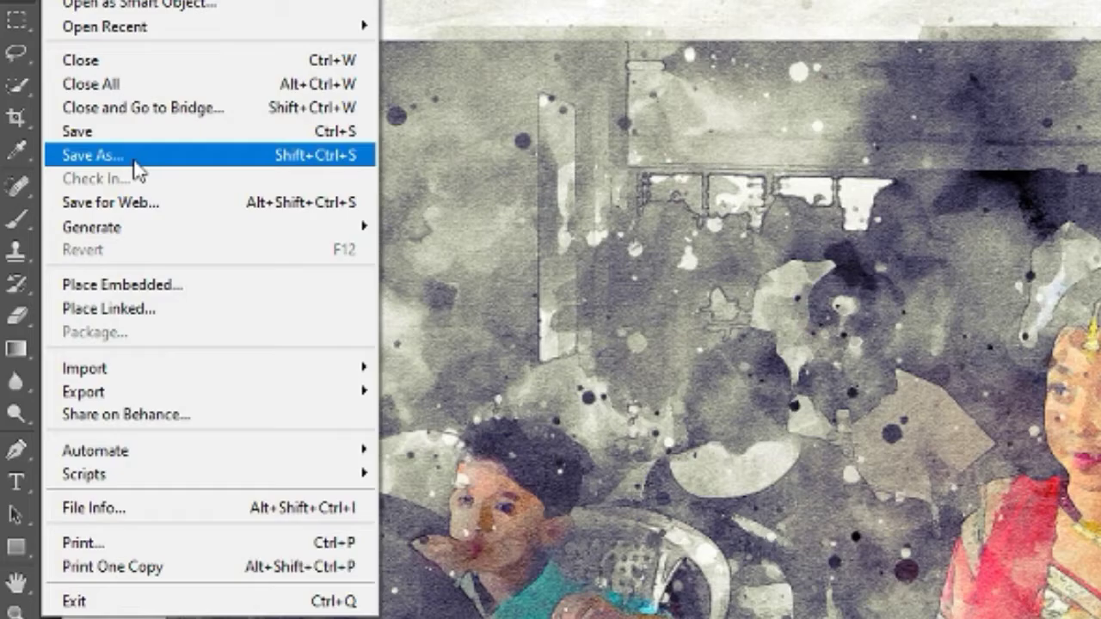
pyautogui.click(138, 168)
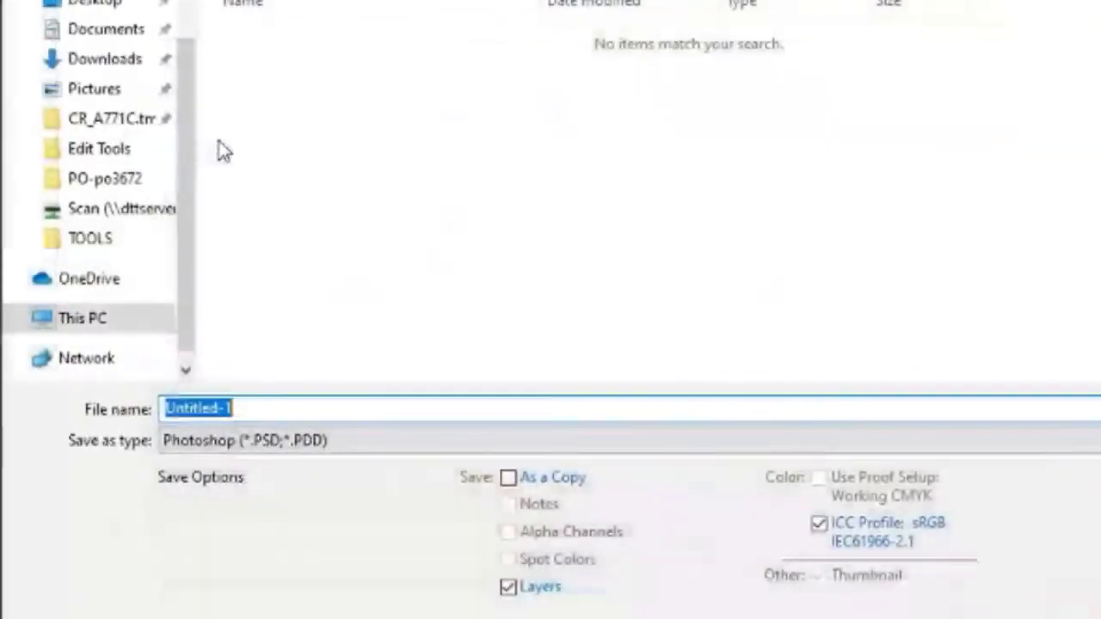
pyautogui.click(96, 5)
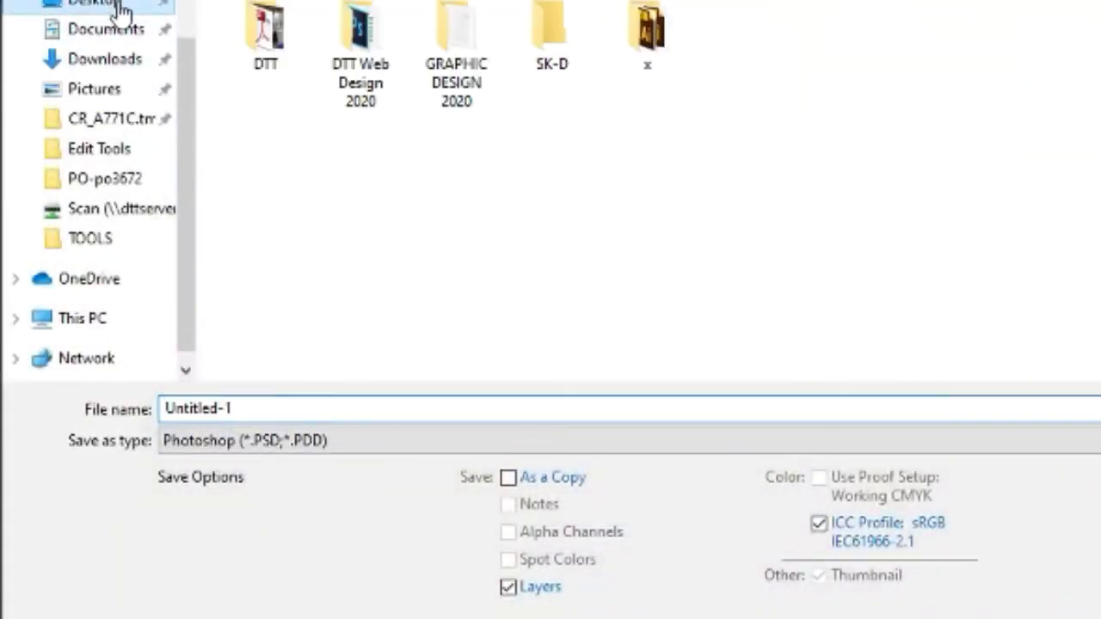
pyautogui.click(286, 439)
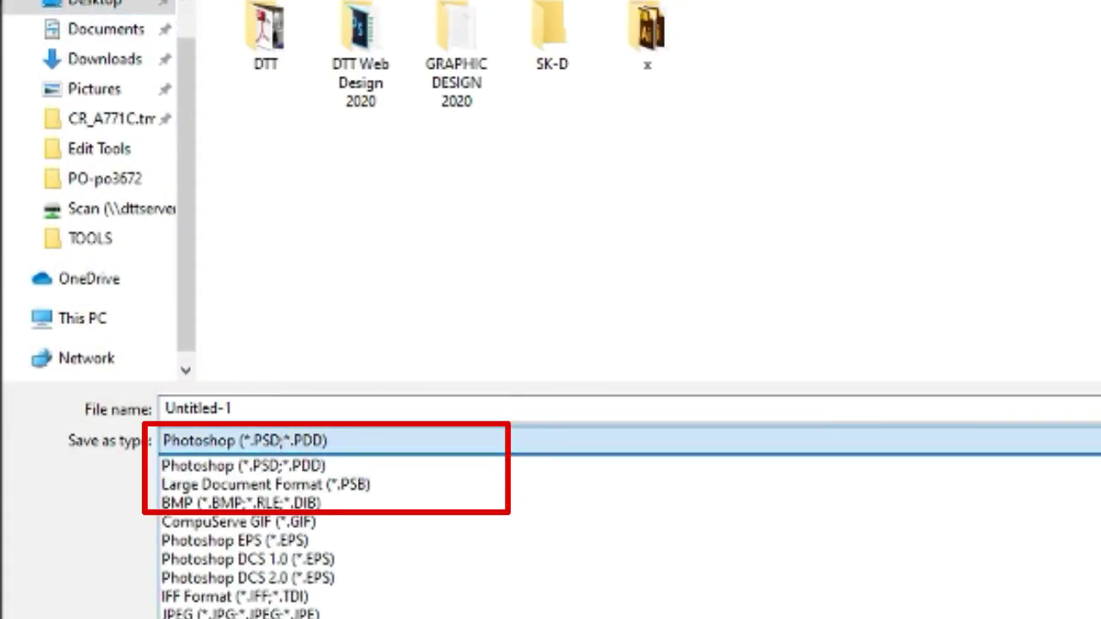
pyautogui.click(336, 612)
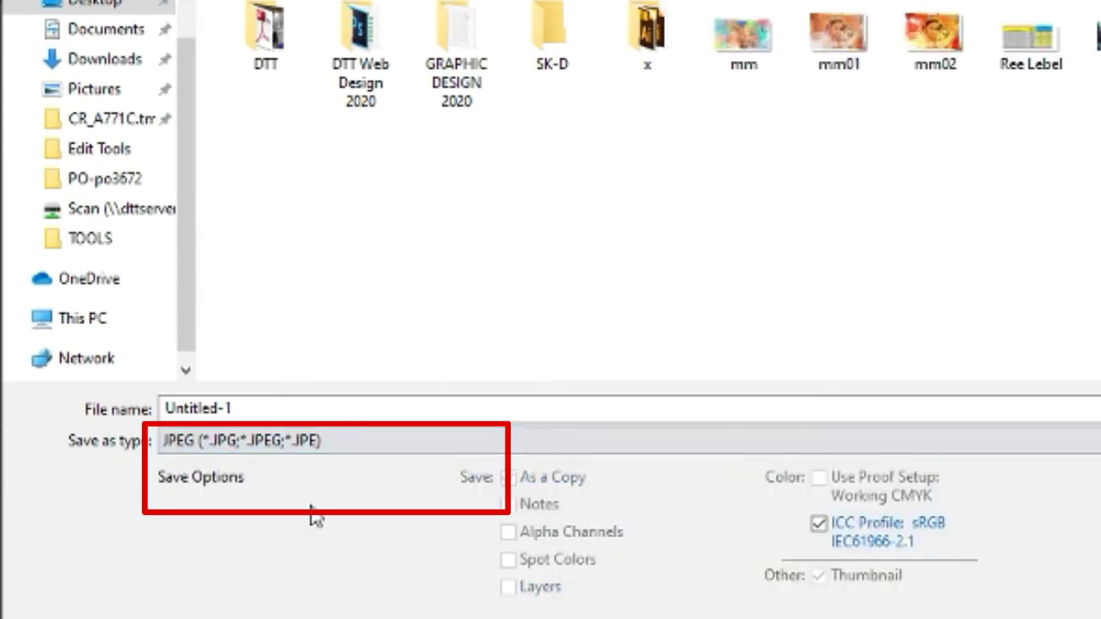
pyautogui.write('mm03')
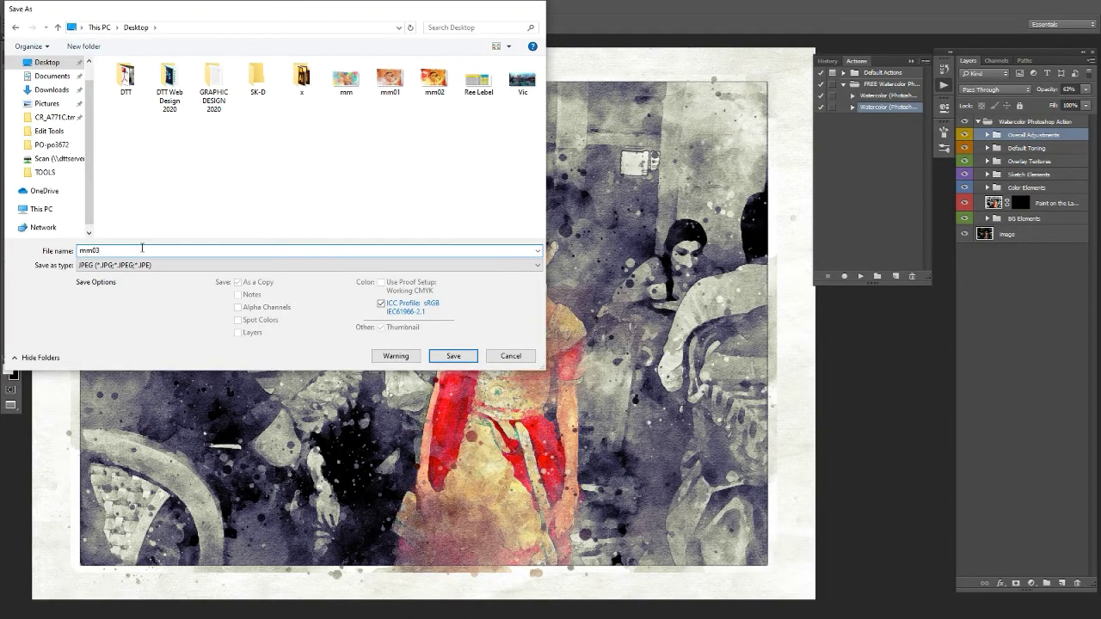
pyautogui.press('Return')
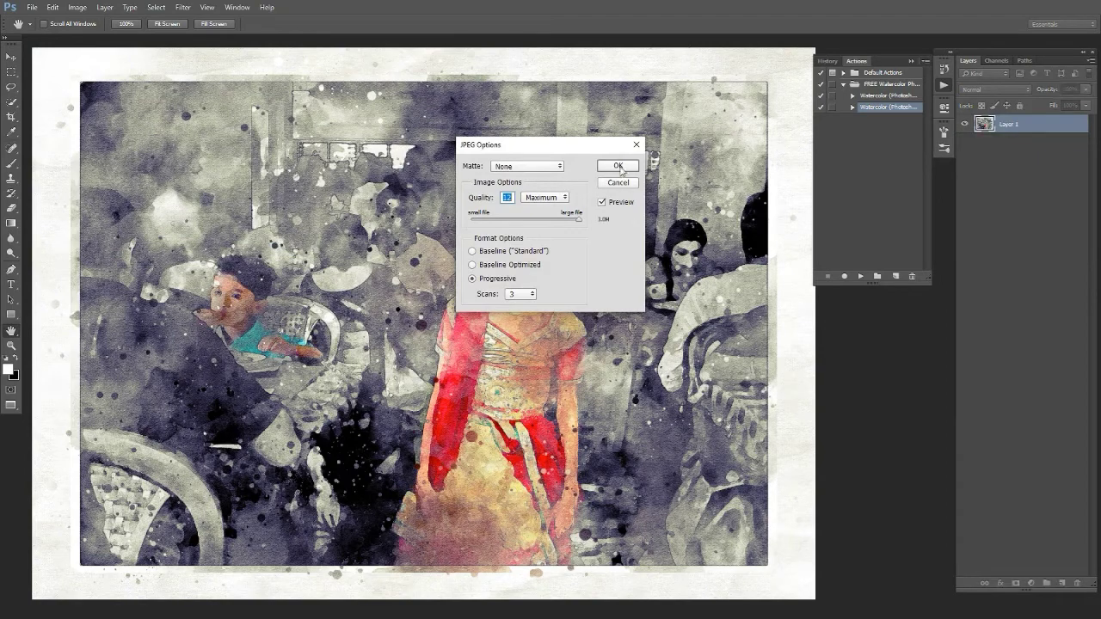
pyautogui.click(620, 165)
pyautogui.hotkey('ctrl', 'z')
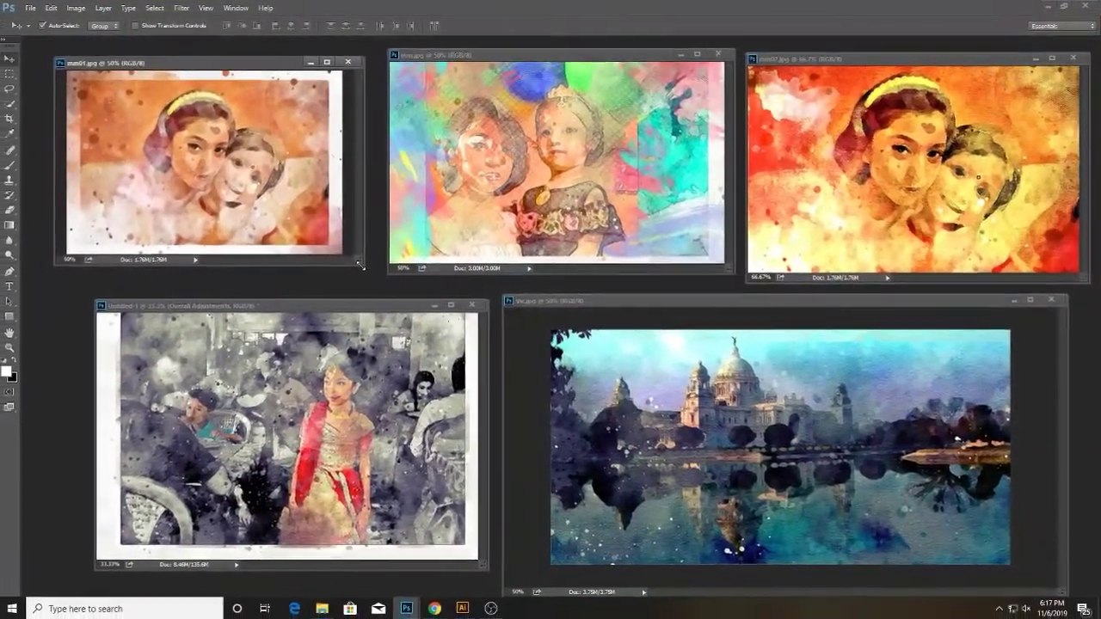
# Enlarge and reposition the mm01.jpg document window.
pyautogui.moveTo(360, 264); pyautogui.dragTo(382, 283)
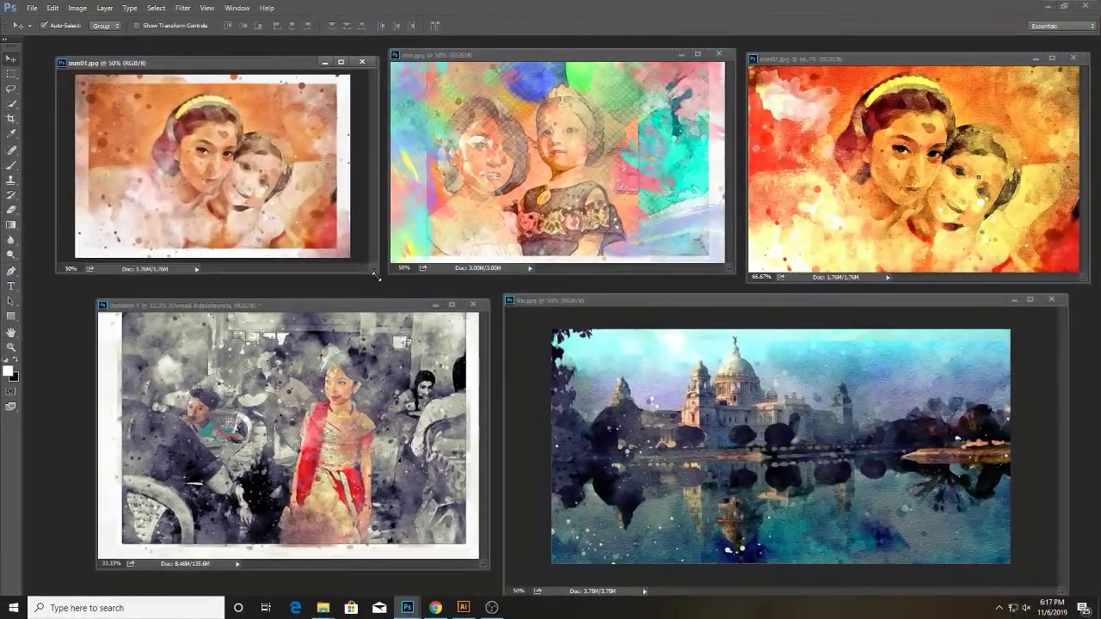
pyautogui.moveTo(210, 60); pyautogui.dragTo(205, 58)
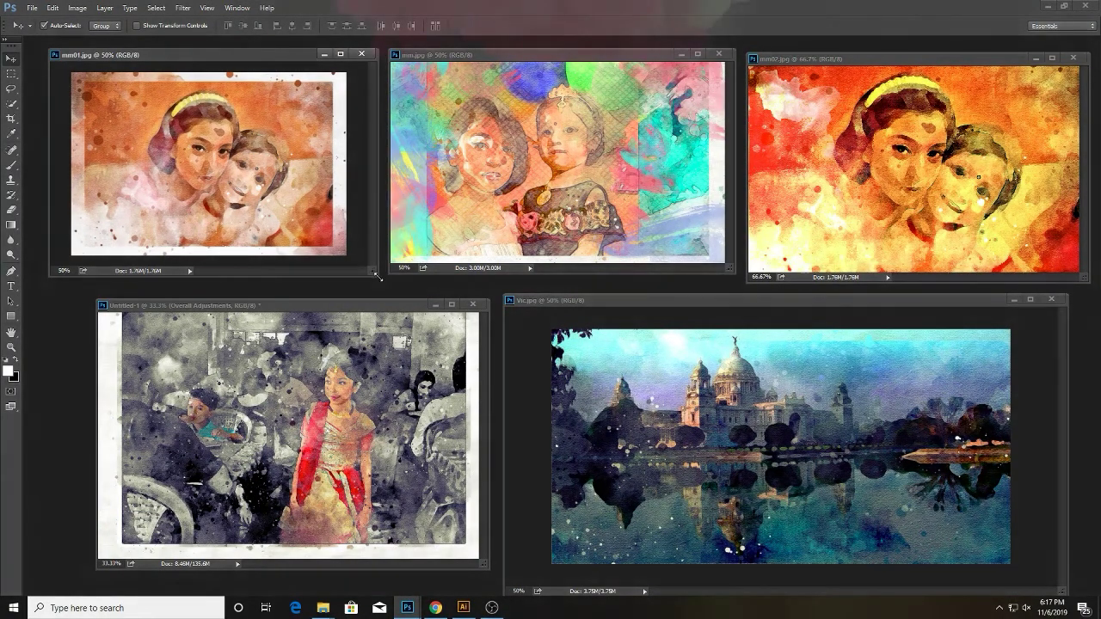
pyautogui.moveTo(377, 276); pyautogui.dragTo(385, 274)
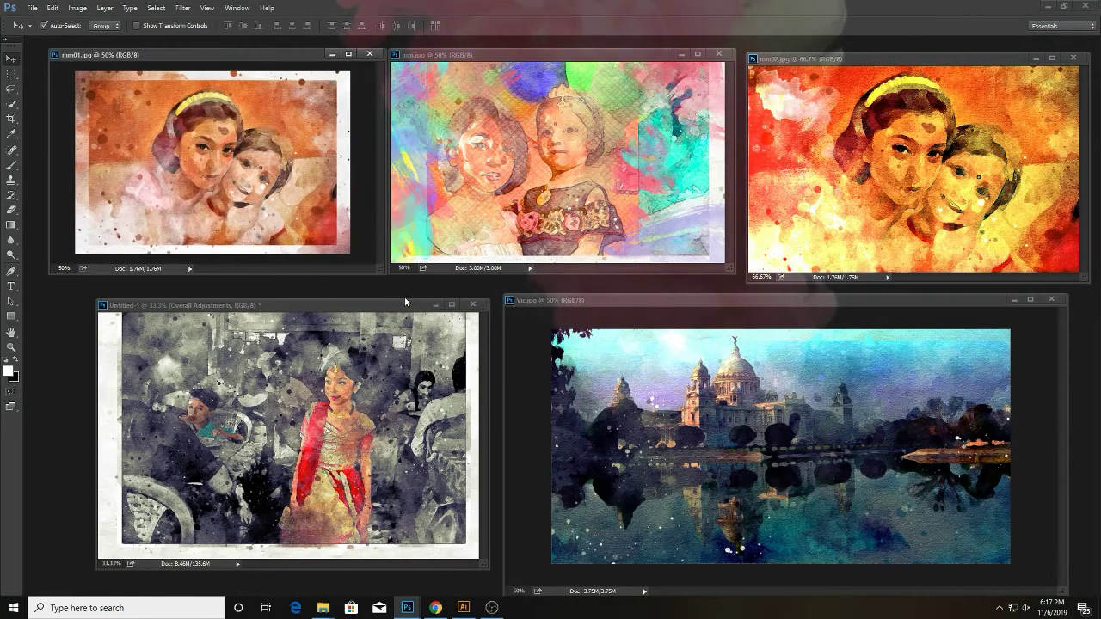
# Move the Untitled-1 window left, and reposition and shrink the Vic.jpg window.
pyautogui.moveTo(404, 301); pyautogui.dragTo(360, 294)
pyautogui.moveTo(586, 305); pyautogui.dragTo(557, 295)
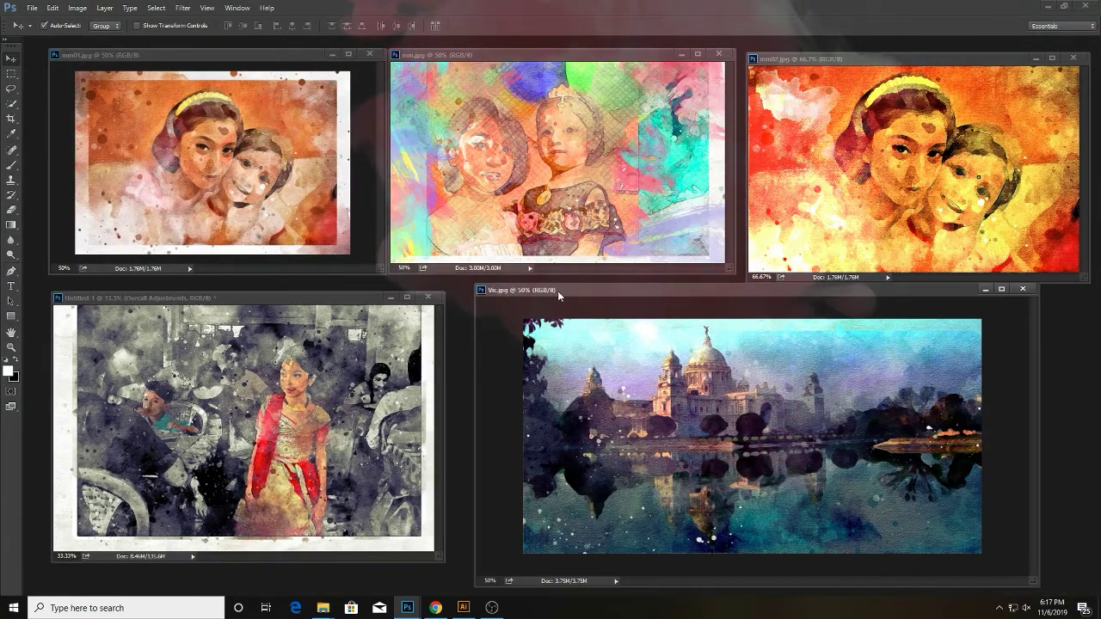
pyautogui.moveTo(1037, 585); pyautogui.dragTo(1002, 563)
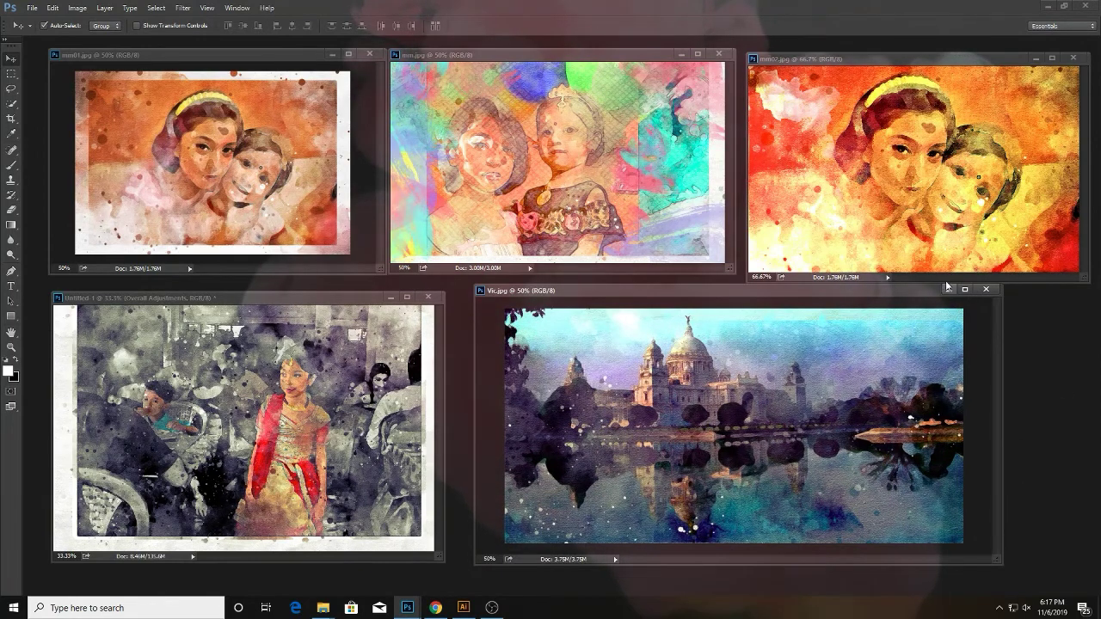
pyautogui.moveTo(875, 289); pyautogui.dragTo(875, 293)
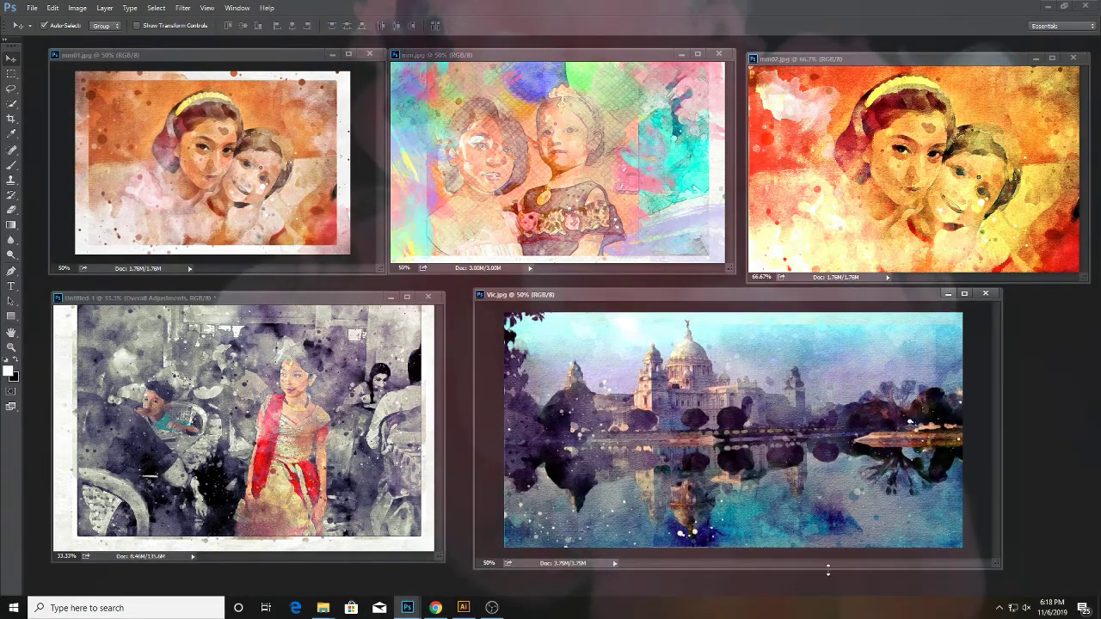
pyautogui.moveTo(827, 569); pyautogui.dragTo(819, 565)
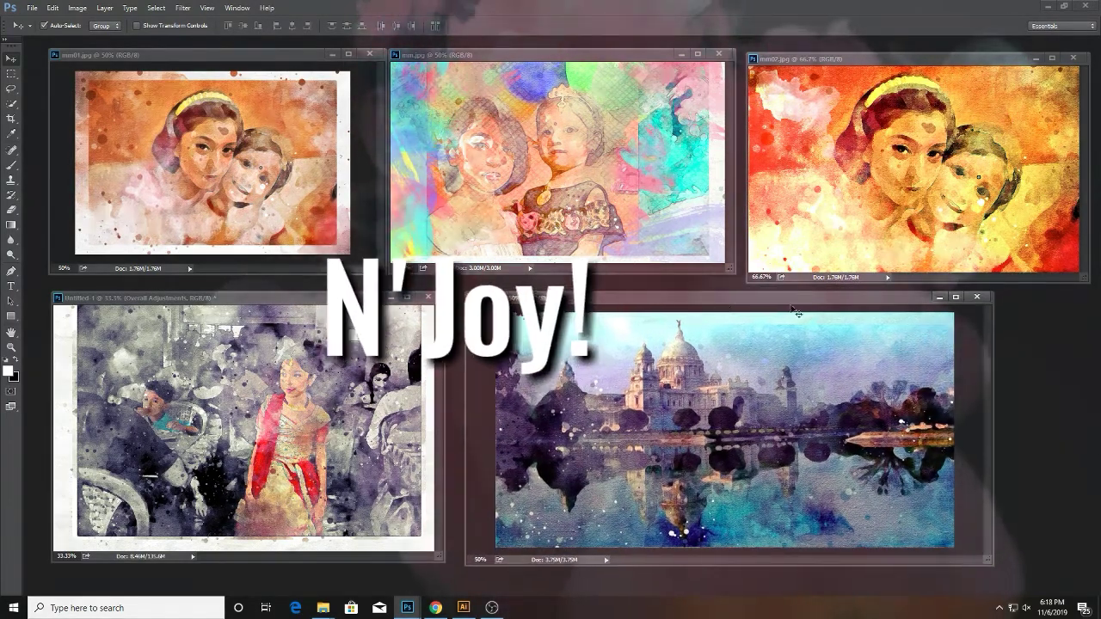